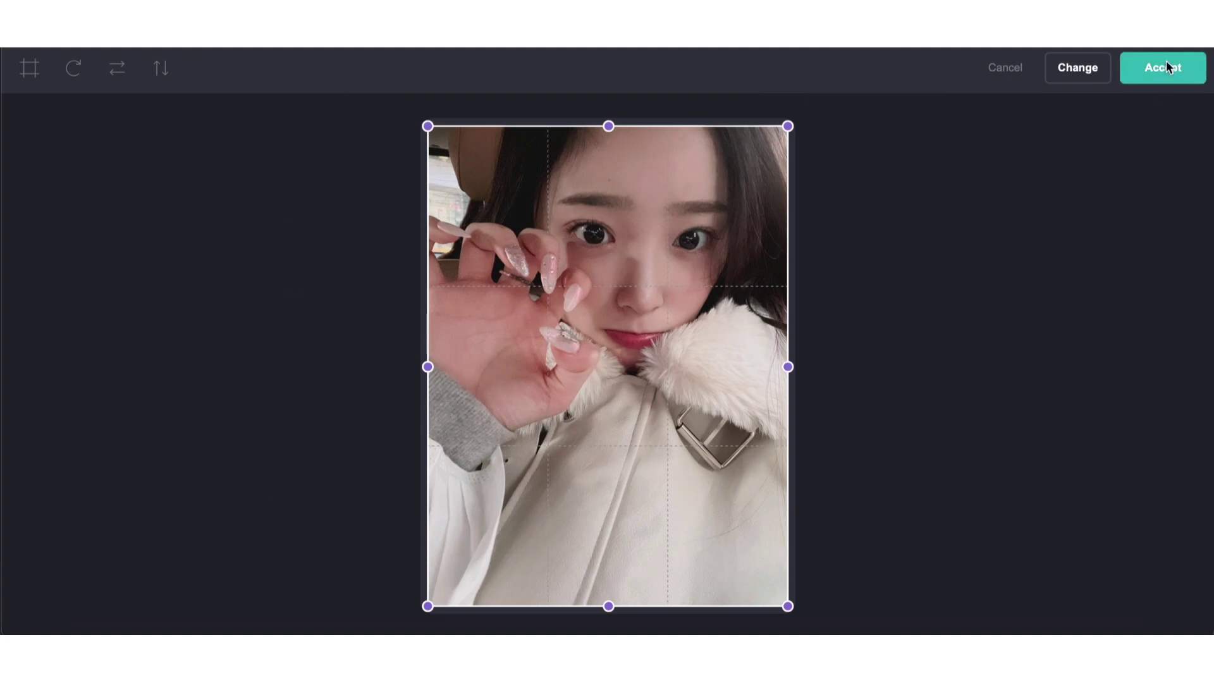
Step: Accept the current background photo's crop and choose minju 1.jpeg as the replacement background image
{"action": "left_click", "coordinate": [1163, 67]}
{"action": "left_click", "coordinate": [150, 320]}
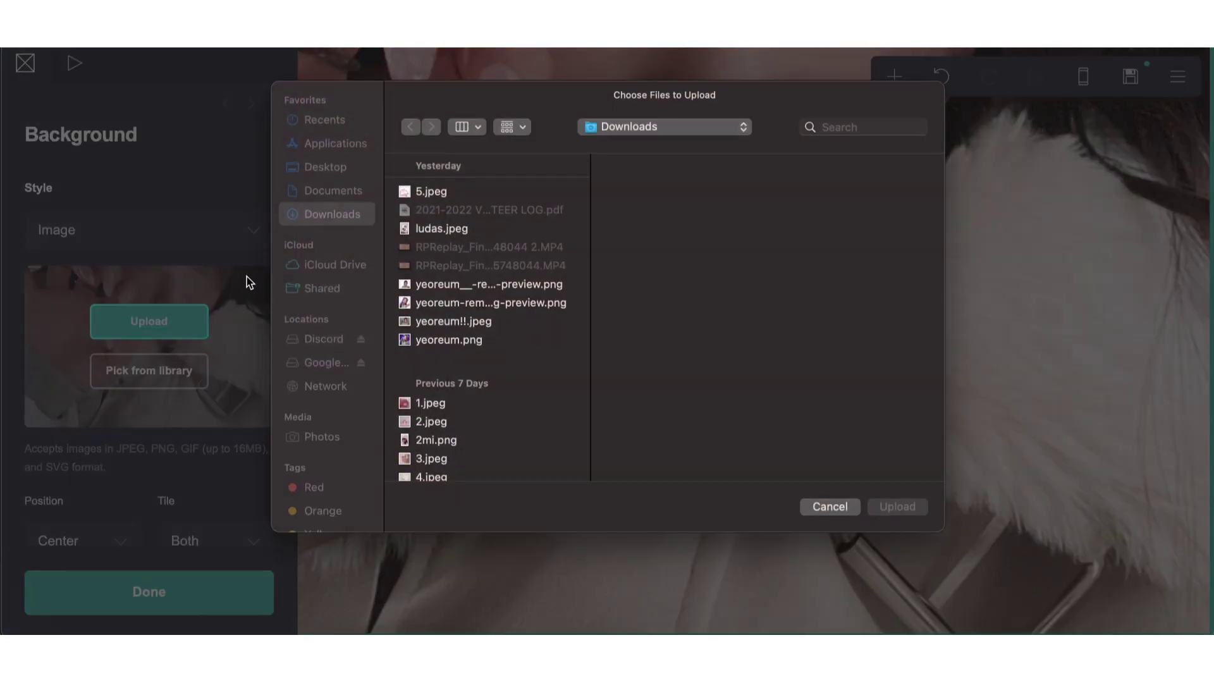
{"action": "scroll", "coordinate": [488, 277], "scroll_direction": "down", "scroll_amount": 5}
{"action": "scroll", "coordinate": [488, 275], "scroll_direction": "down", "scroll_amount": 5}
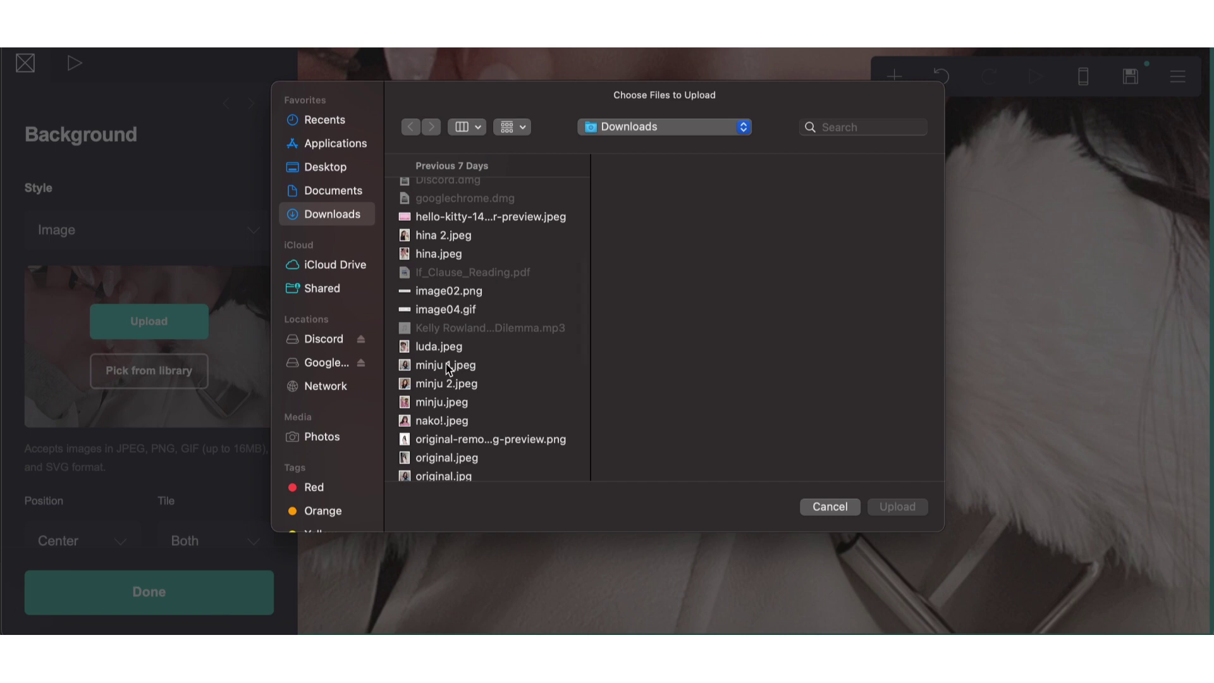
{"action": "double_click", "coordinate": [446, 365]}
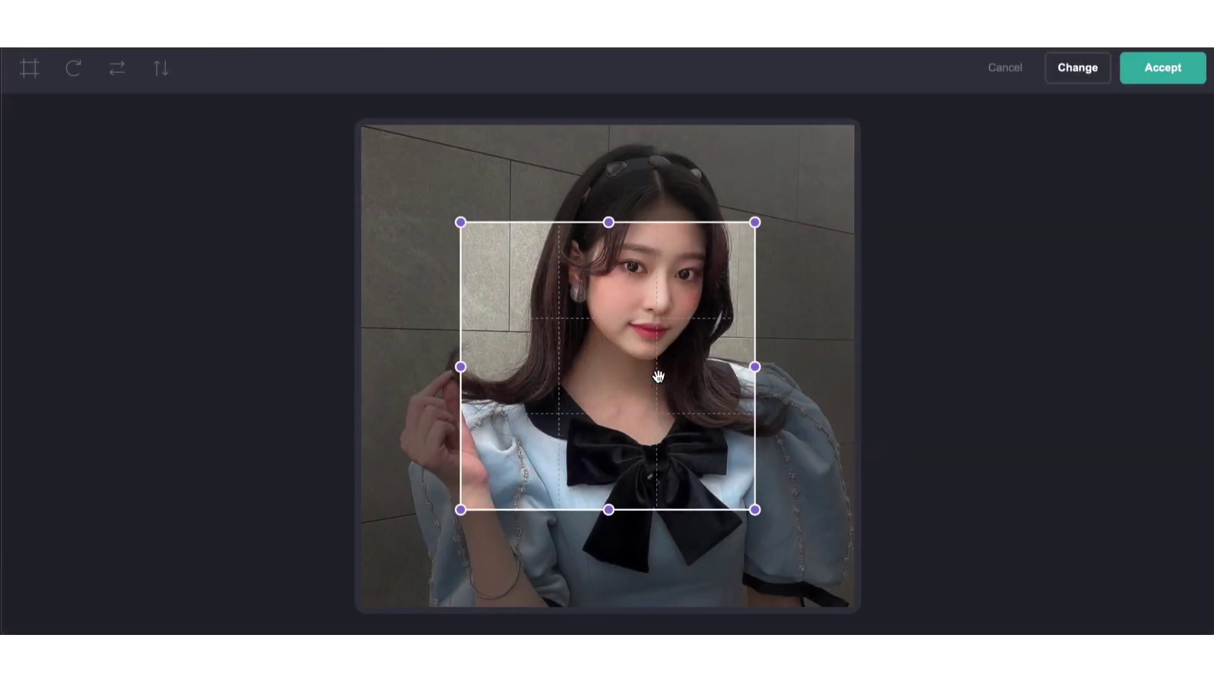
Step: Expand the crop area to cover the whole new photo and accept it as the background
{"action": "left_click_drag", "start_coordinate": [658, 376], "coordinate": [409, 177]}
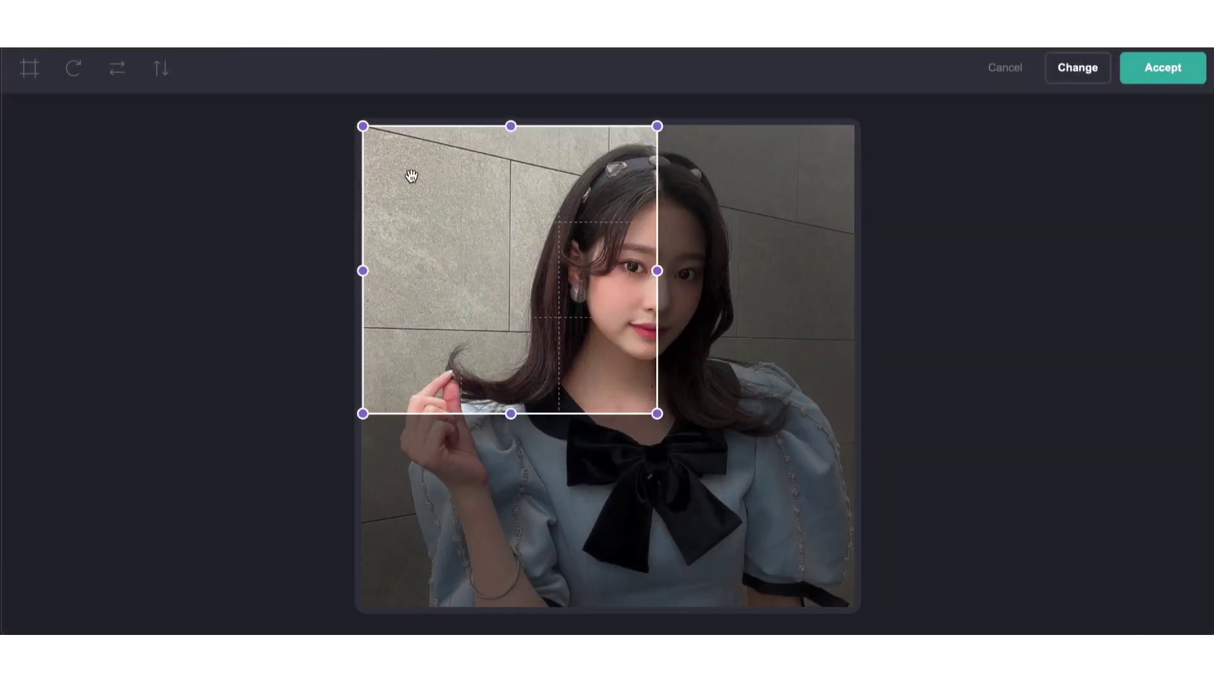
{"action": "left_click_drag", "start_coordinate": [656, 412], "coordinate": [853, 605]}
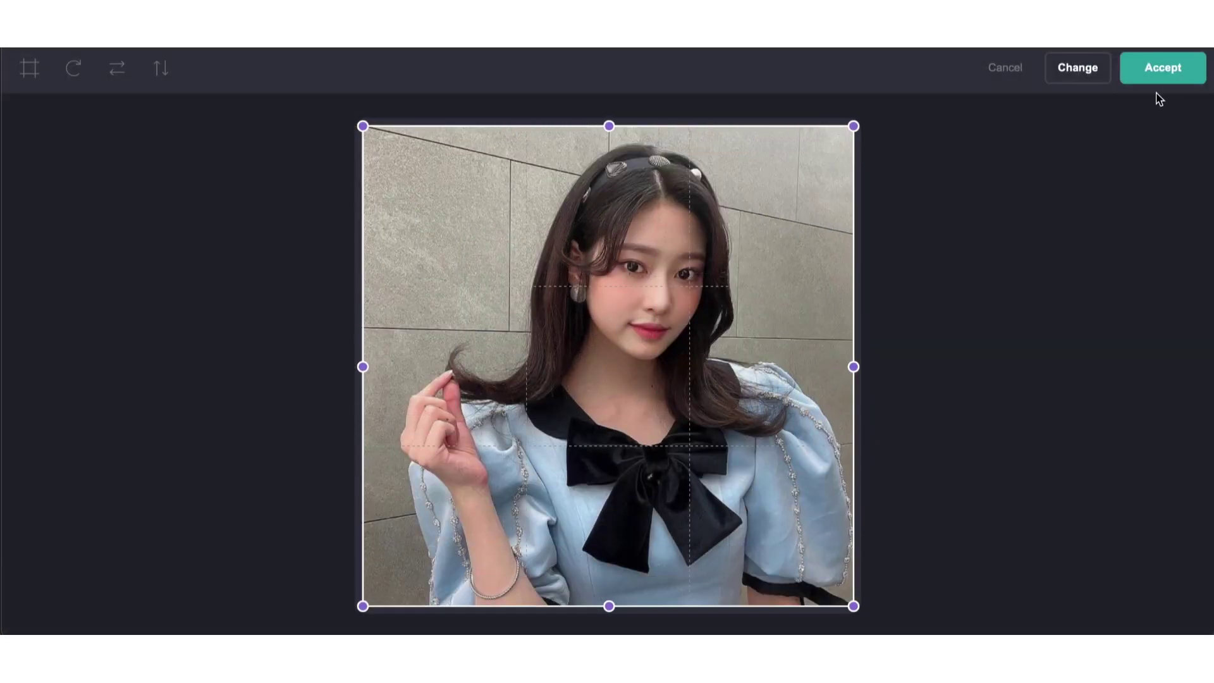
{"action": "left_click", "coordinate": [1167, 67]}
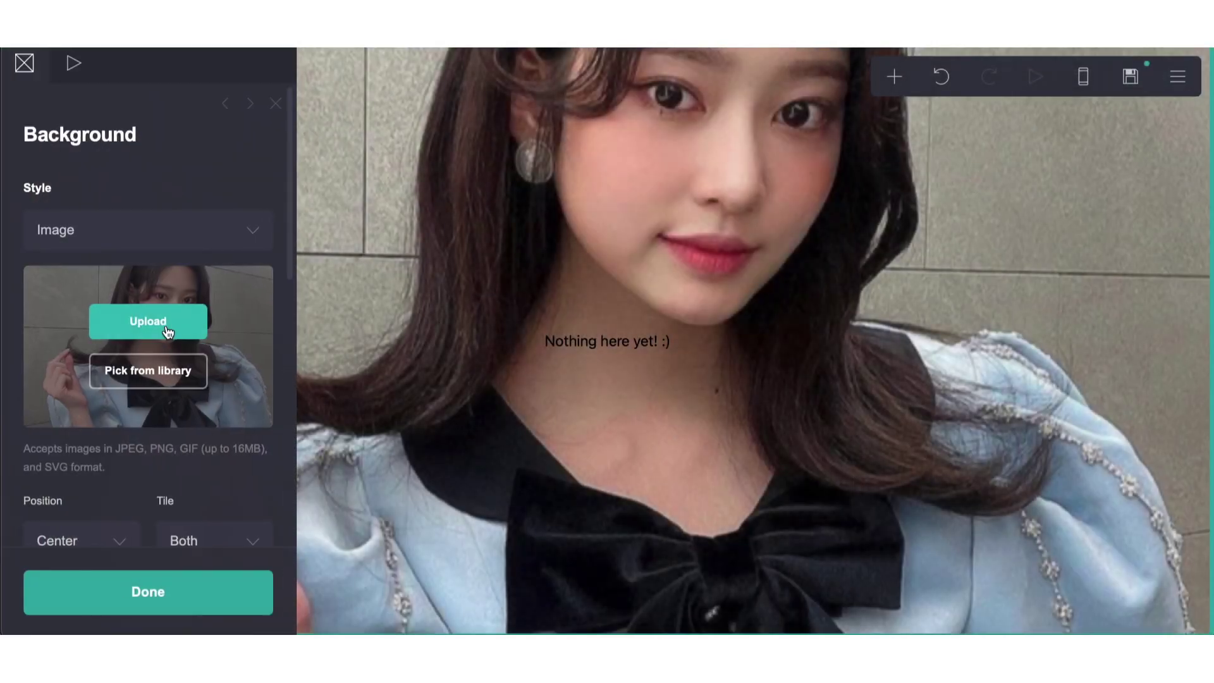
Step: Try the Default and Custom sizes for the background image, restore Fill and close the background settings
{"action": "scroll", "coordinate": [105, 190], "scroll_direction": "down", "scroll_amount": 5}
{"action": "left_click", "coordinate": [98, 300]}
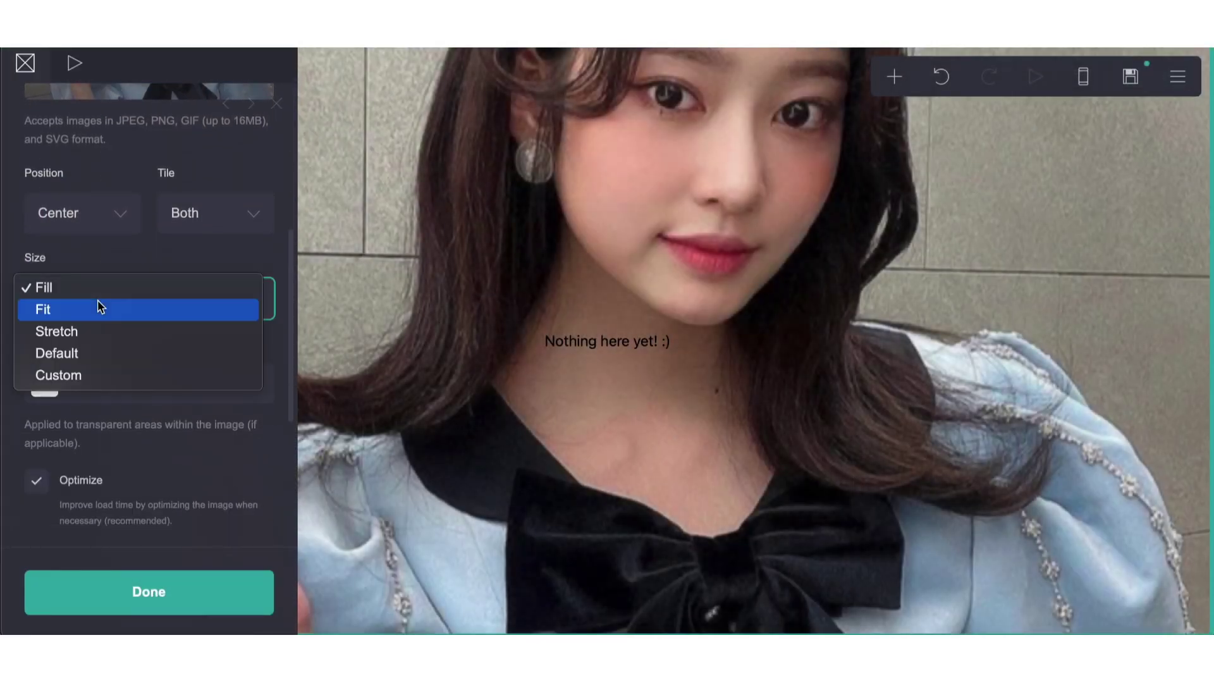
{"action": "left_click", "coordinate": [87, 355]}
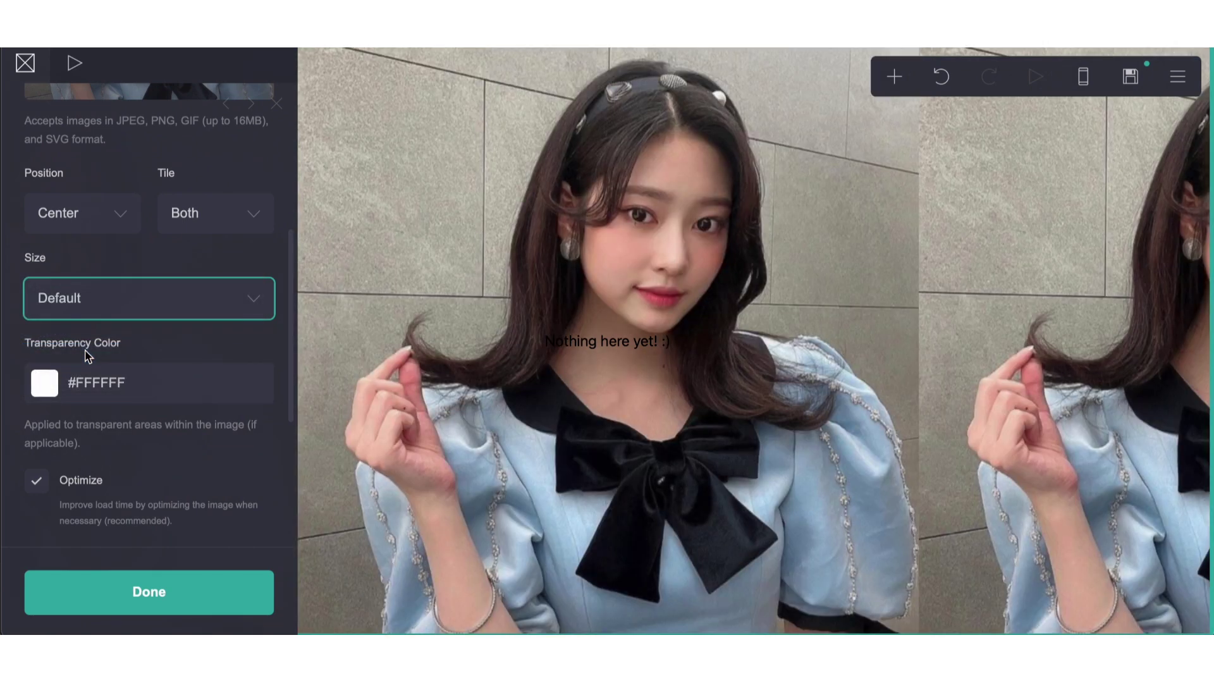
{"action": "left_click", "coordinate": [97, 310]}
{"action": "left_click", "coordinate": [97, 311]}
{"action": "left_click_drag", "start_coordinate": [79, 356], "coordinate": [171, 385]}
{"action": "left_click", "coordinate": [127, 294]}
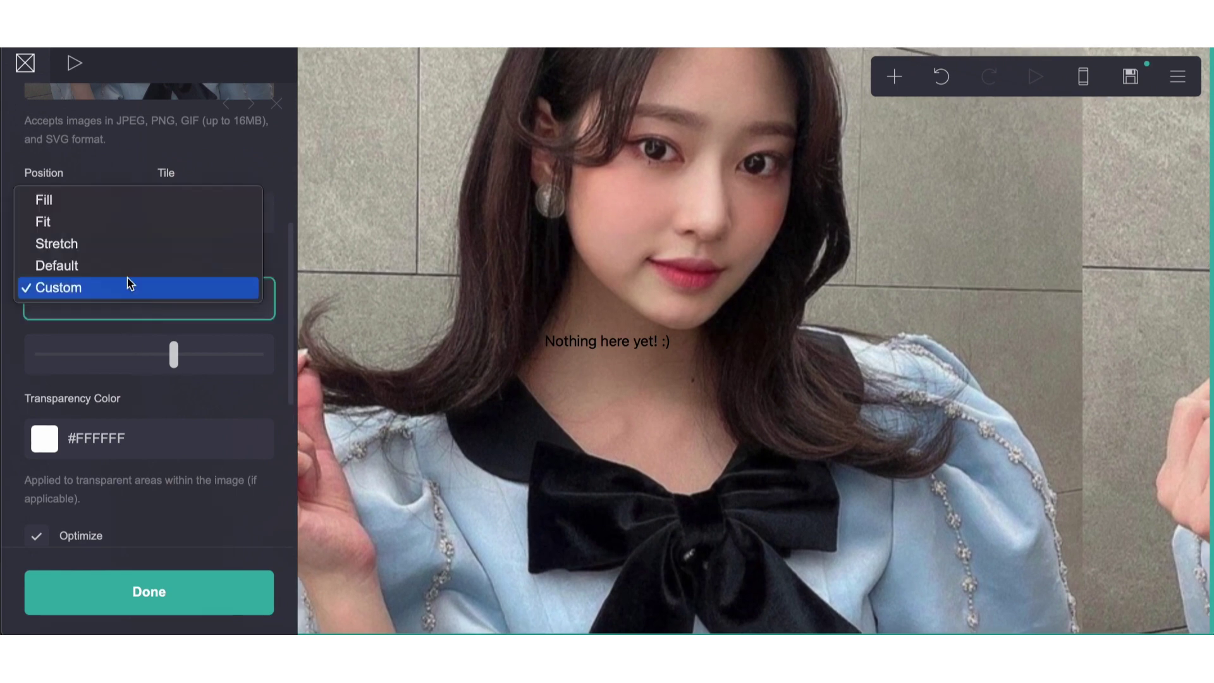
{"action": "left_click", "coordinate": [113, 199]}
{"action": "left_click", "coordinate": [277, 103]}
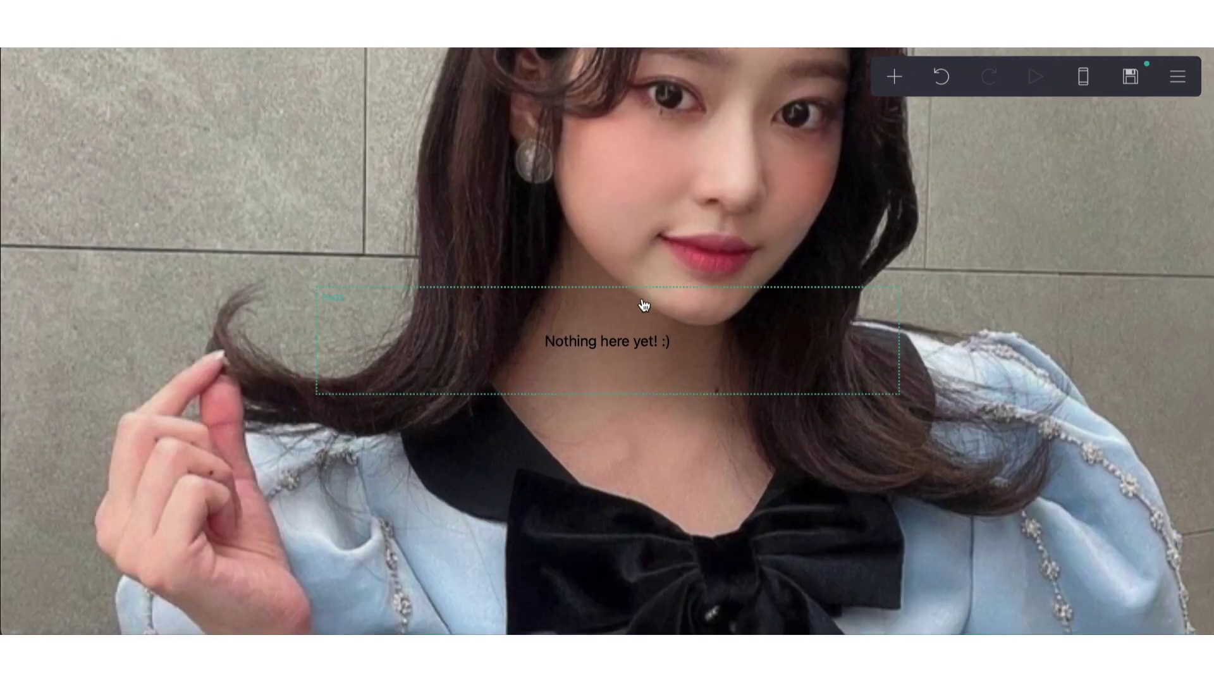
Step: Delete the placeholder text element and set the page width to 25
{"action": "left_click", "coordinate": [622, 346]}
{"action": "left_click", "coordinate": [79, 592]}
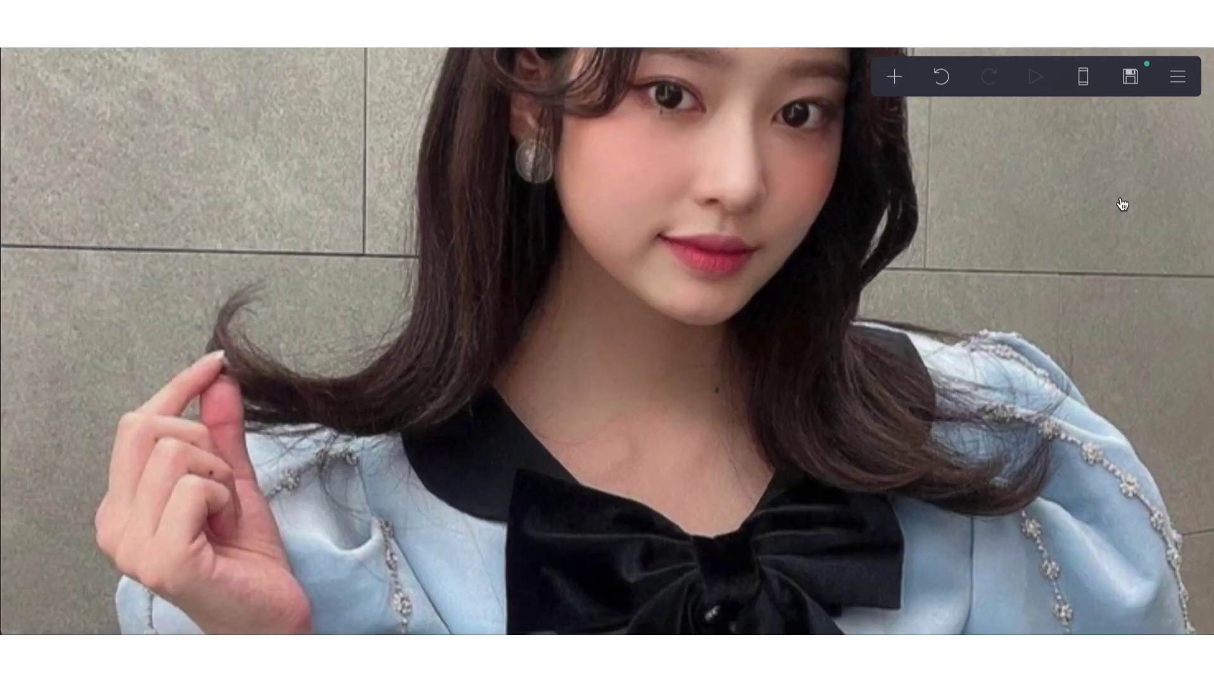
{"action": "left_click", "coordinate": [1177, 76]}
{"action": "left_click", "coordinate": [1134, 286]}
{"action": "left_click", "coordinate": [271, 409]}
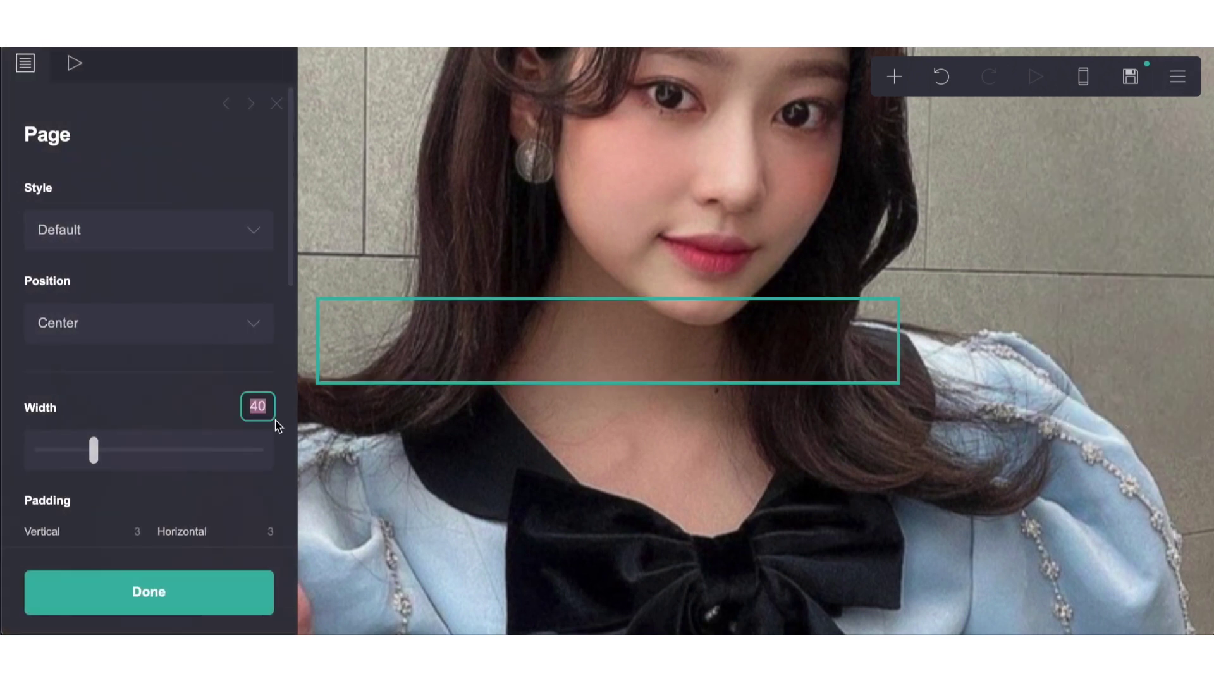
{"action": "type", "text": "25"}
{"action": "key", "text": "Return"}
{"action": "scroll", "coordinate": [158, 410], "scroll_direction": "down", "scroll_amount": 3}
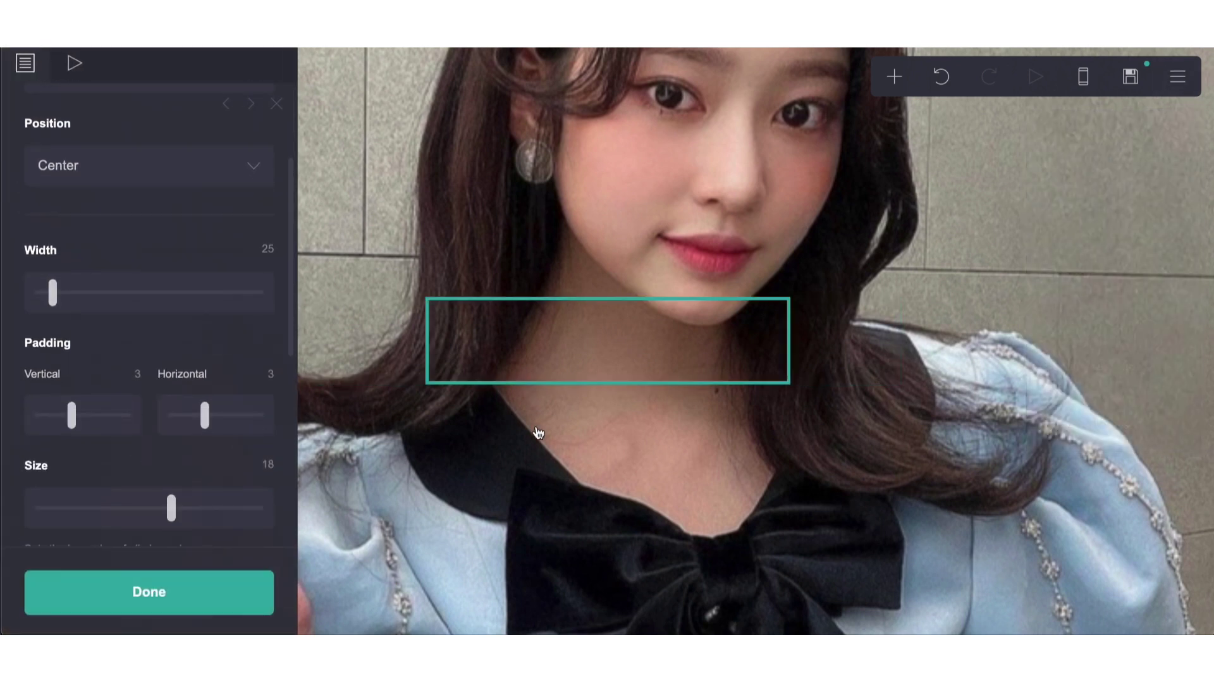
{"action": "left_click", "coordinate": [542, 445]}
Step: Add a text element to the page and set its alignment to Left
{"action": "left_click", "coordinate": [894, 76]}
{"action": "left_click", "coordinate": [691, 136]}
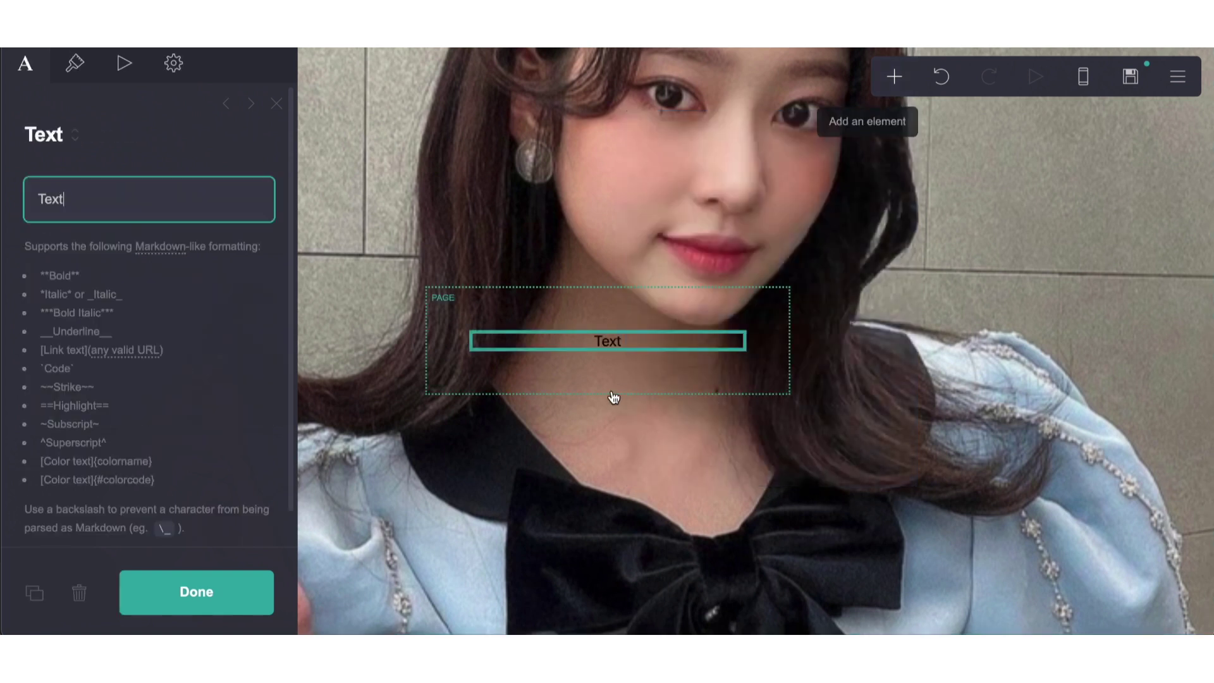
{"action": "left_click", "coordinate": [74, 63]}
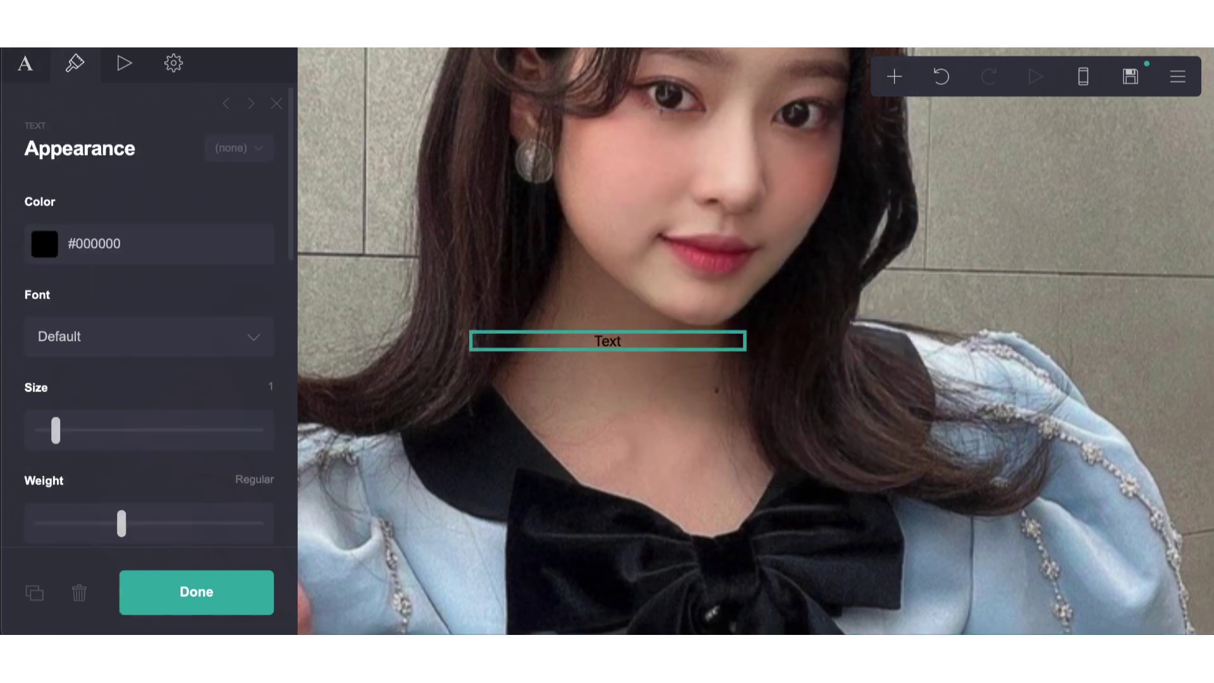
{"action": "scroll", "coordinate": [153, 244], "scroll_direction": "down", "scroll_amount": 2}
{"action": "left_click", "coordinate": [153, 244]}
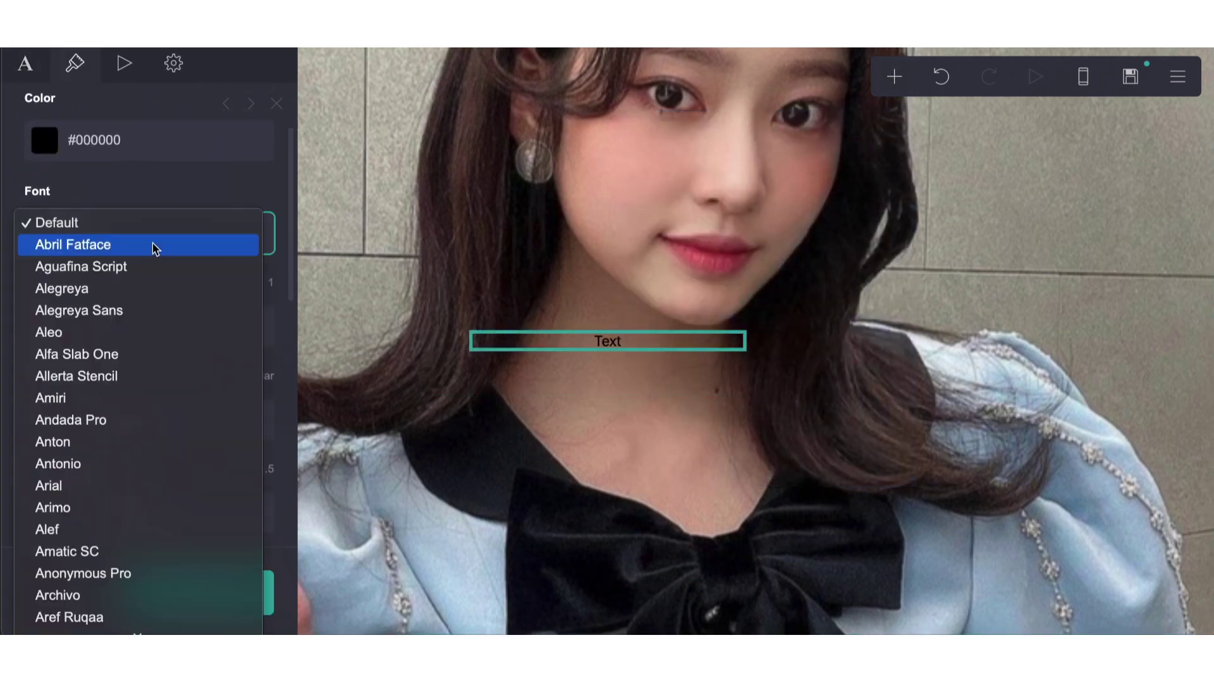
{"action": "left_click", "coordinate": [118, 192]}
{"action": "scroll", "coordinate": [153, 318], "scroll_direction": "down", "scroll_amount": 10}
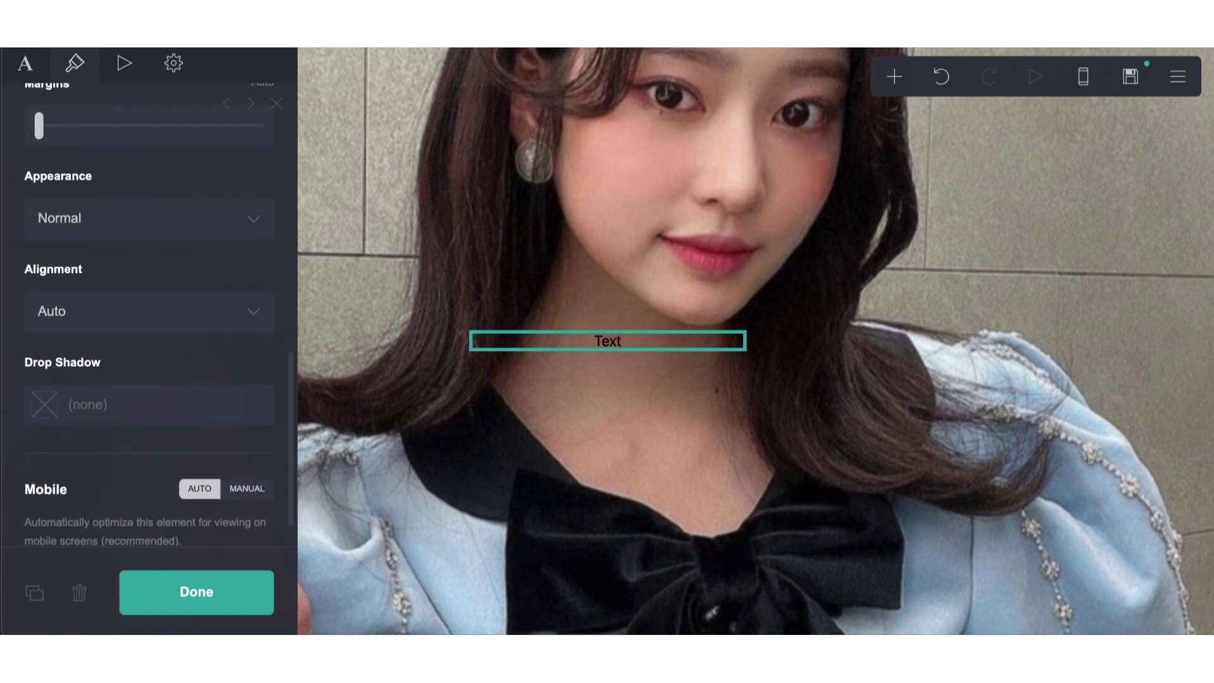
{"action": "left_click", "coordinate": [142, 322]}
{"action": "key", "text": "Escape"}
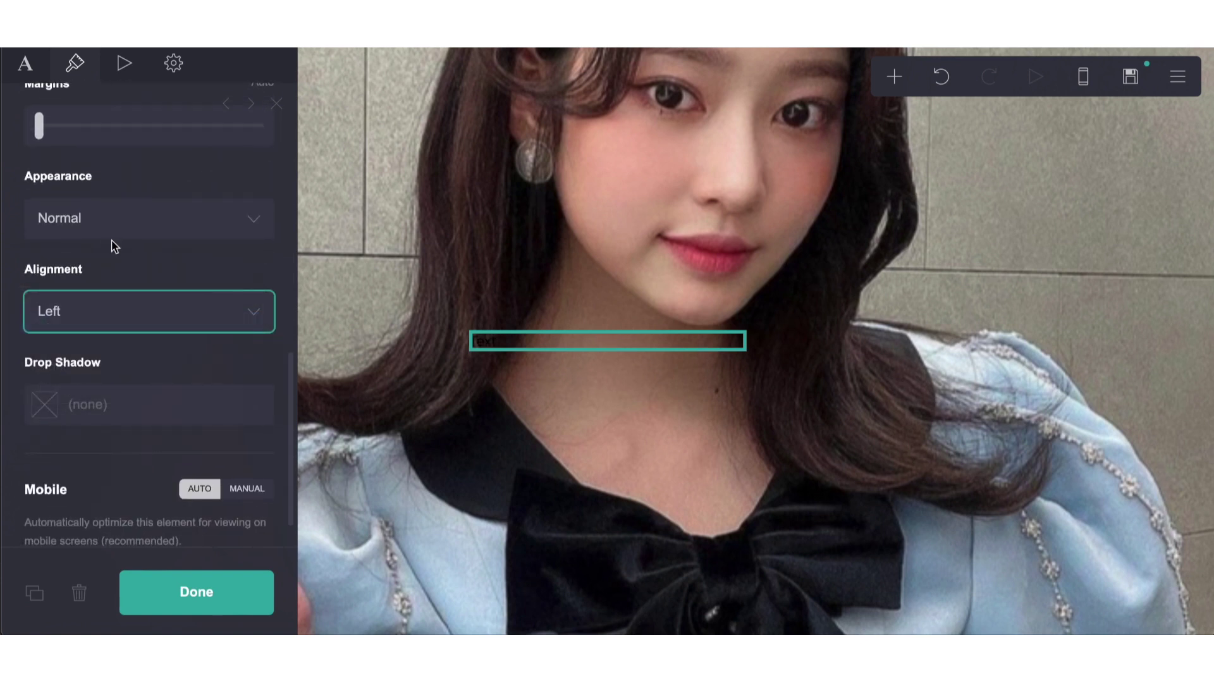
Step: Set the text element's color to white #FFFFFF and make its size slightly smaller
{"action": "scroll", "coordinate": [120, 266], "scroll_direction": "up", "scroll_amount": 8}
{"action": "left_click", "coordinate": [114, 190]}
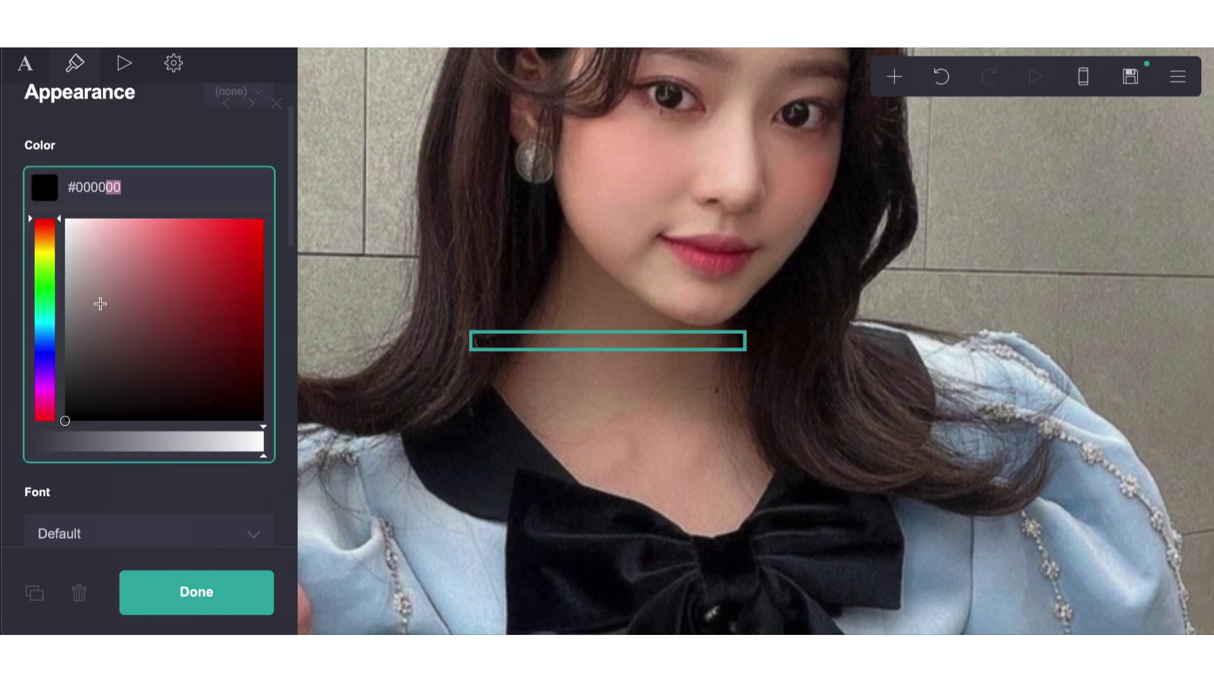
{"action": "left_click_drag", "start_coordinate": [100, 303], "coordinate": [3, 100]}
{"action": "left_click", "coordinate": [488, 447]}
{"action": "left_click", "coordinate": [509, 341]}
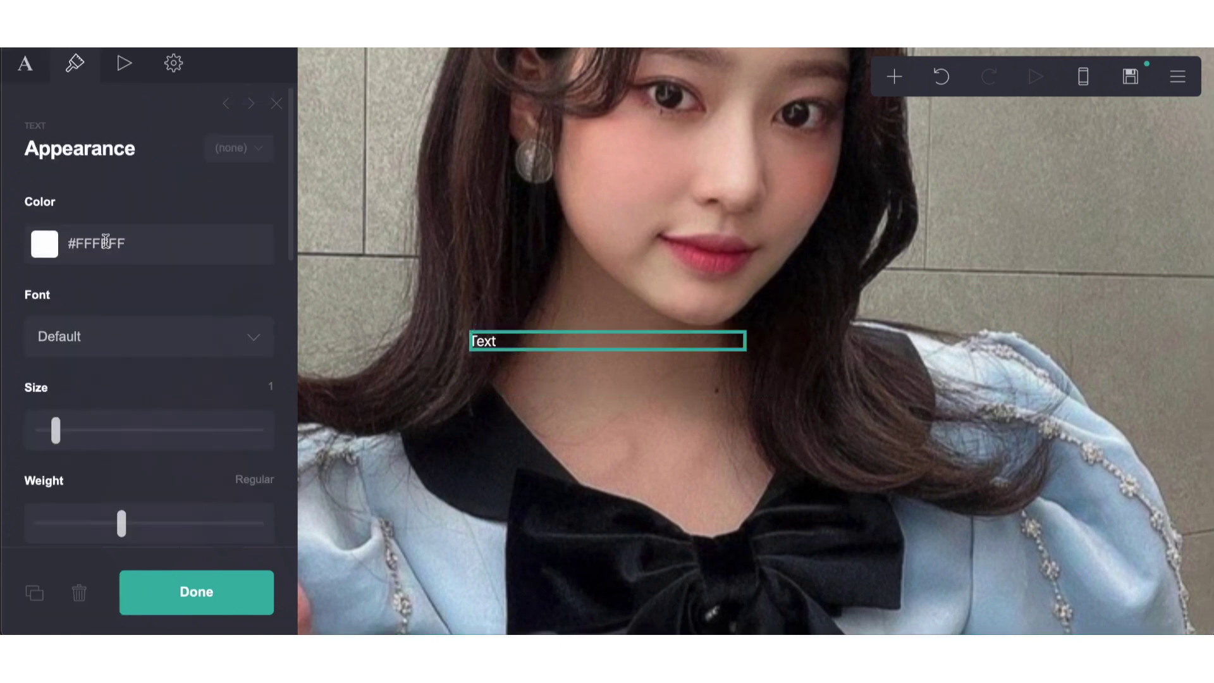
{"action": "scroll", "coordinate": [111, 324], "scroll_direction": "down", "scroll_amount": 1}
{"action": "left_click_drag", "start_coordinate": [54, 414], "coordinate": [48, 413]}
Step: Replace the text element's content with "heyy welcome to my page!!"
{"action": "left_click", "coordinate": [25, 64]}
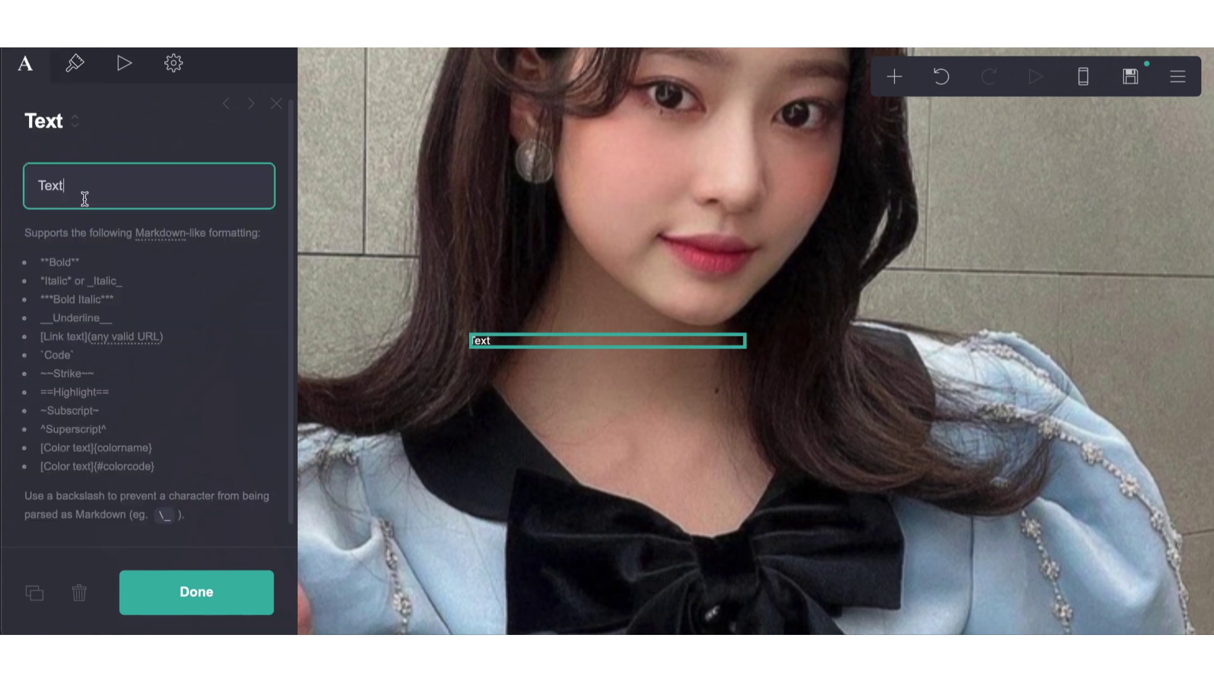
{"action": "key", "text": "ctrl+a"}
{"action": "type", "text": "heyy welcome to my pag"}
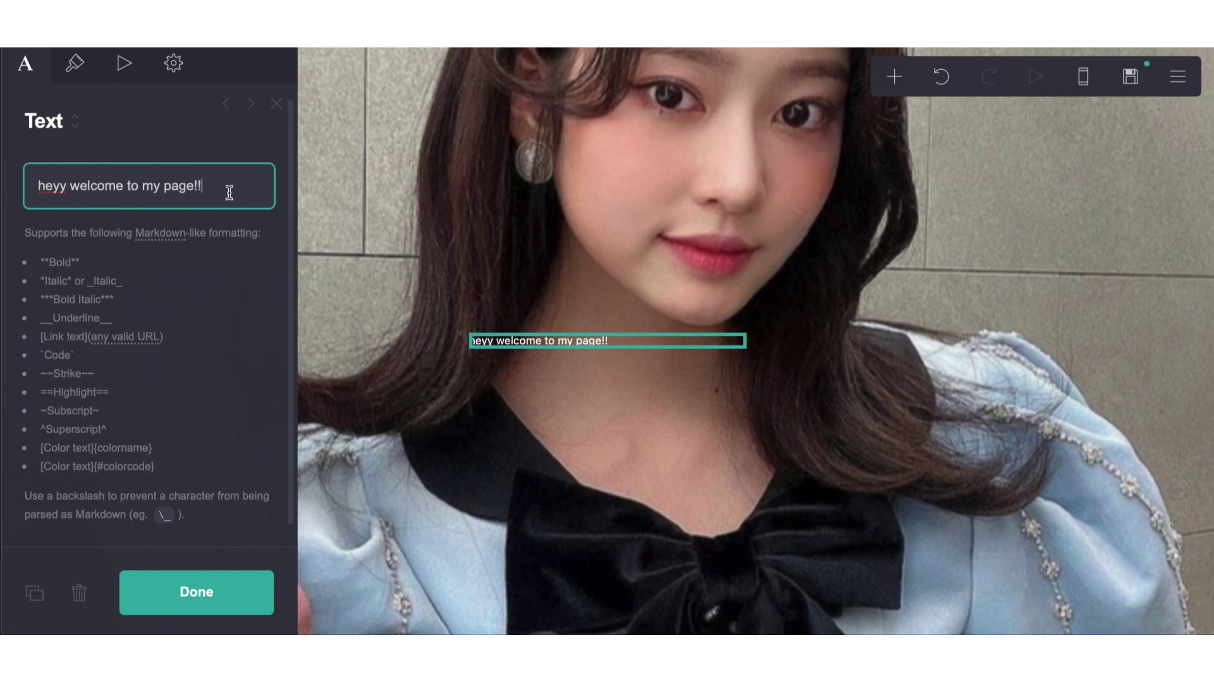
Step: Duplicate the welcome text element and set the upper copy's alignment to Right
{"action": "left_click", "coordinate": [34, 593]}
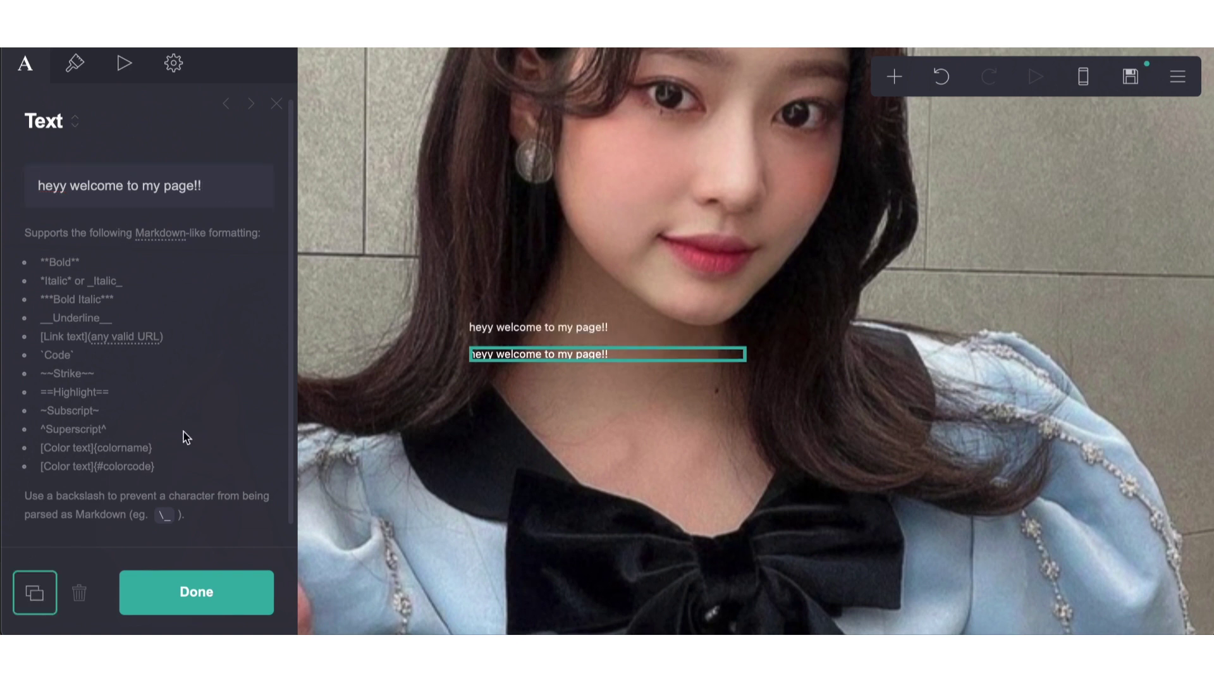
{"action": "left_click", "coordinate": [557, 326]}
{"action": "left_click", "coordinate": [75, 63]}
{"action": "scroll", "coordinate": [120, 379], "scroll_direction": "down", "scroll_amount": 5}
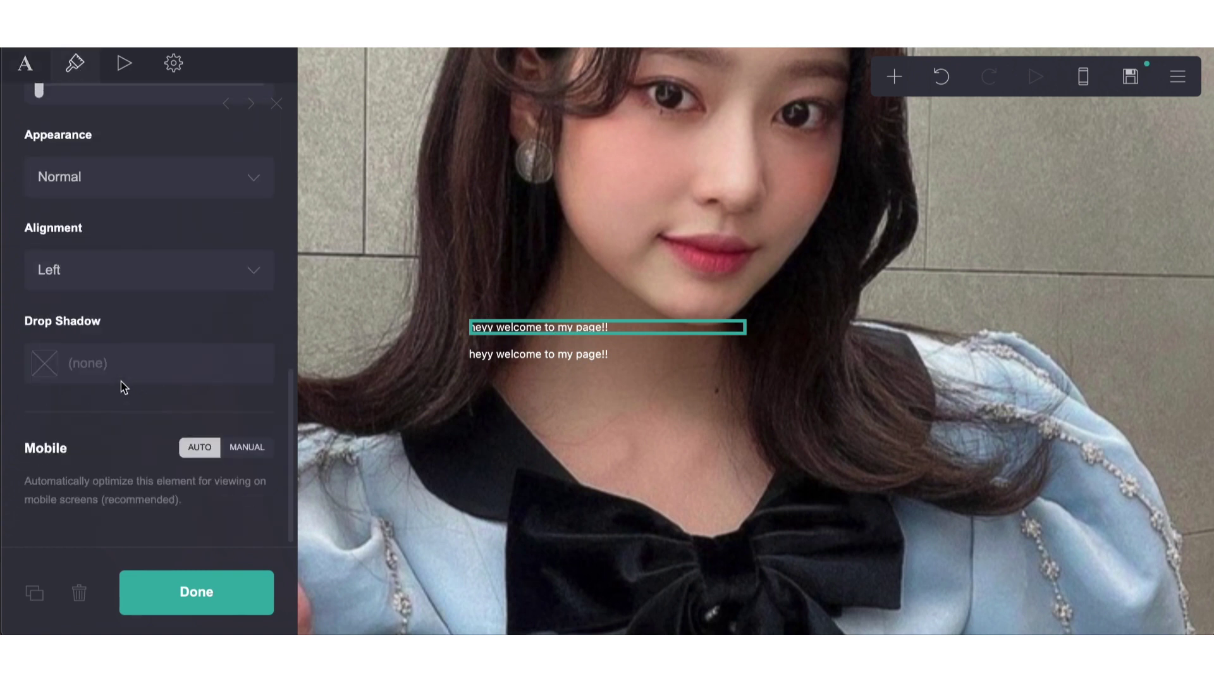
{"action": "left_click", "coordinate": [115, 284]}
{"action": "left_click", "coordinate": [114, 303]}
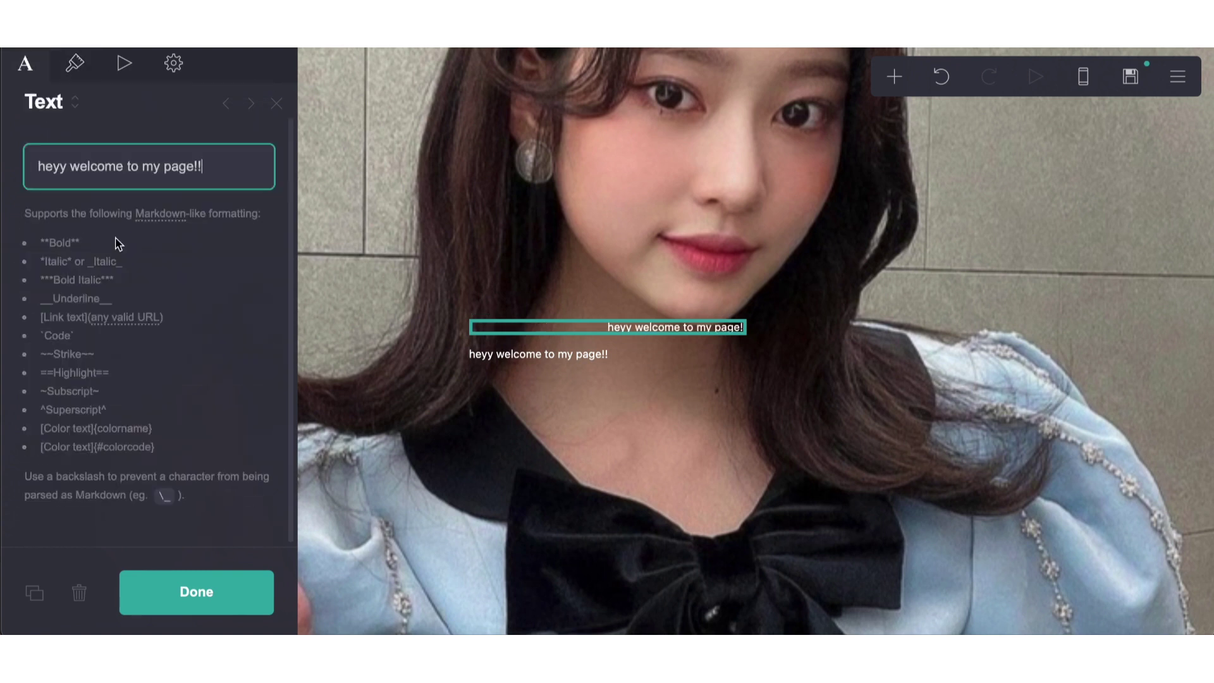
Step: Replace the upper text's content with the Markdown link "[guidelines](#one)"
{"action": "triple_click", "coordinate": [131, 173]}
{"action": "key", "text": "BackSpace"}
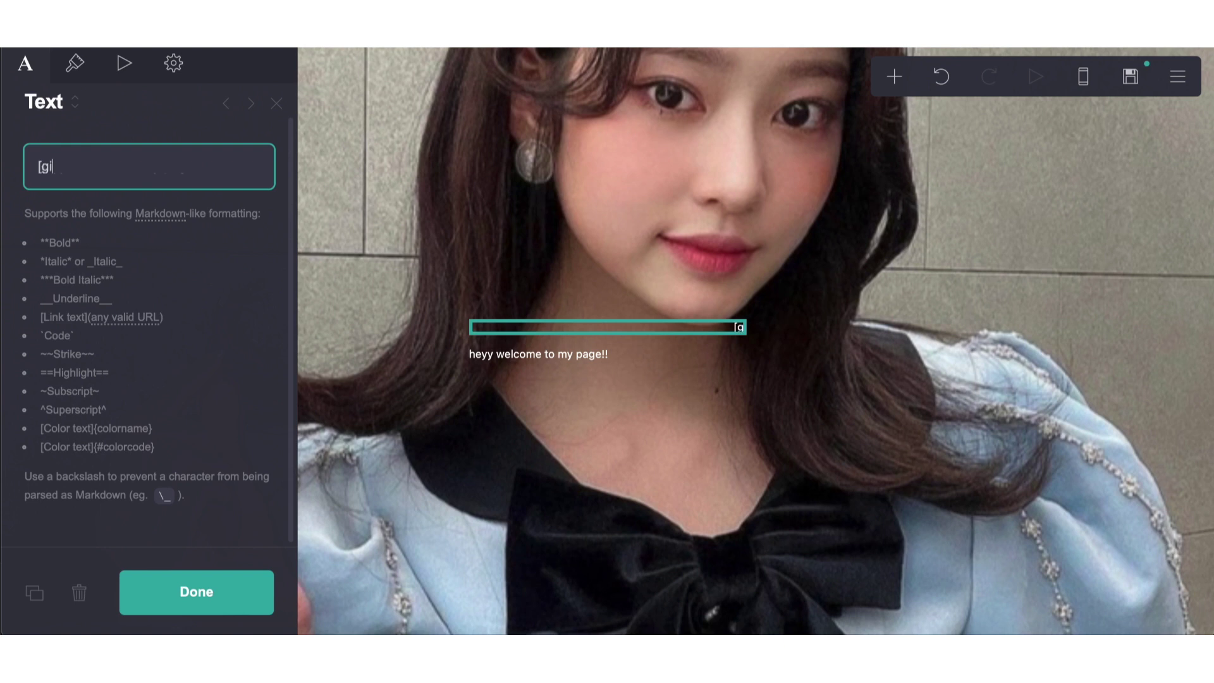
{"action": "type", "text": "[gio"}
{"action": "key", "text": "BackSpace"}
{"action": "key", "text": "BackSpace"}
{"action": "type", "text": "uideline"}
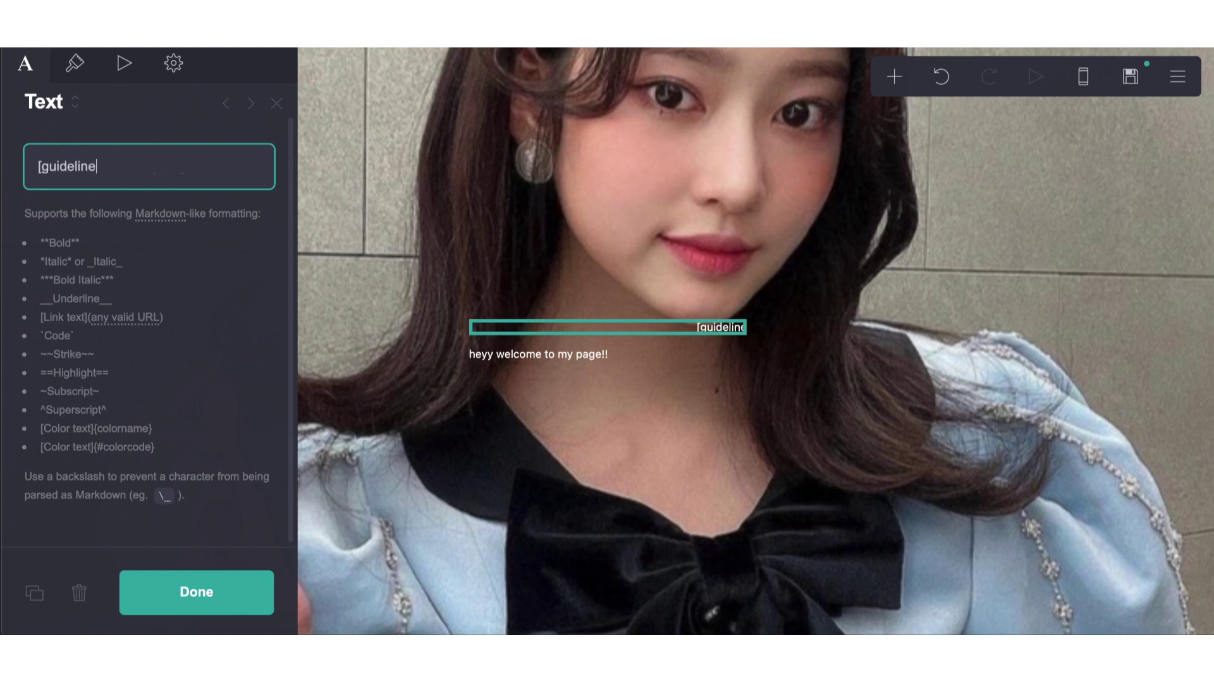
{"action": "type", "text": "s](#one)"}
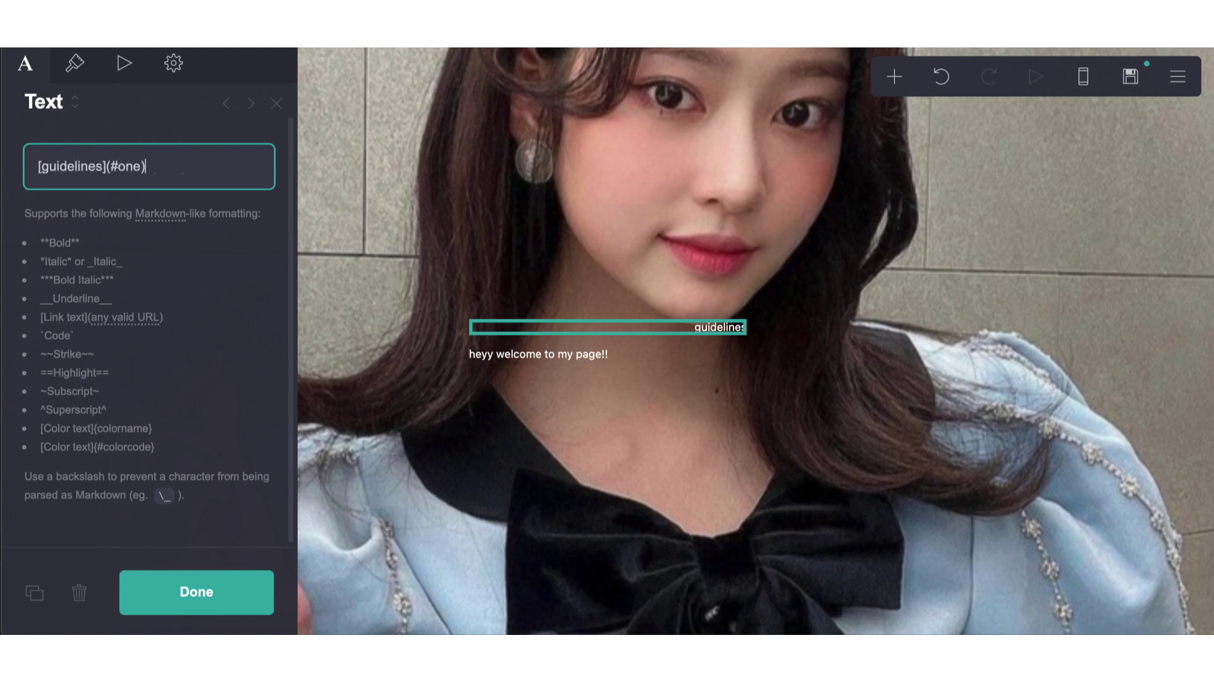
Step: Append the links "[++](#two)" and "[home](#home)" after the guidelines link and close the text editor
{"action": "type", "text": " [++](#"}
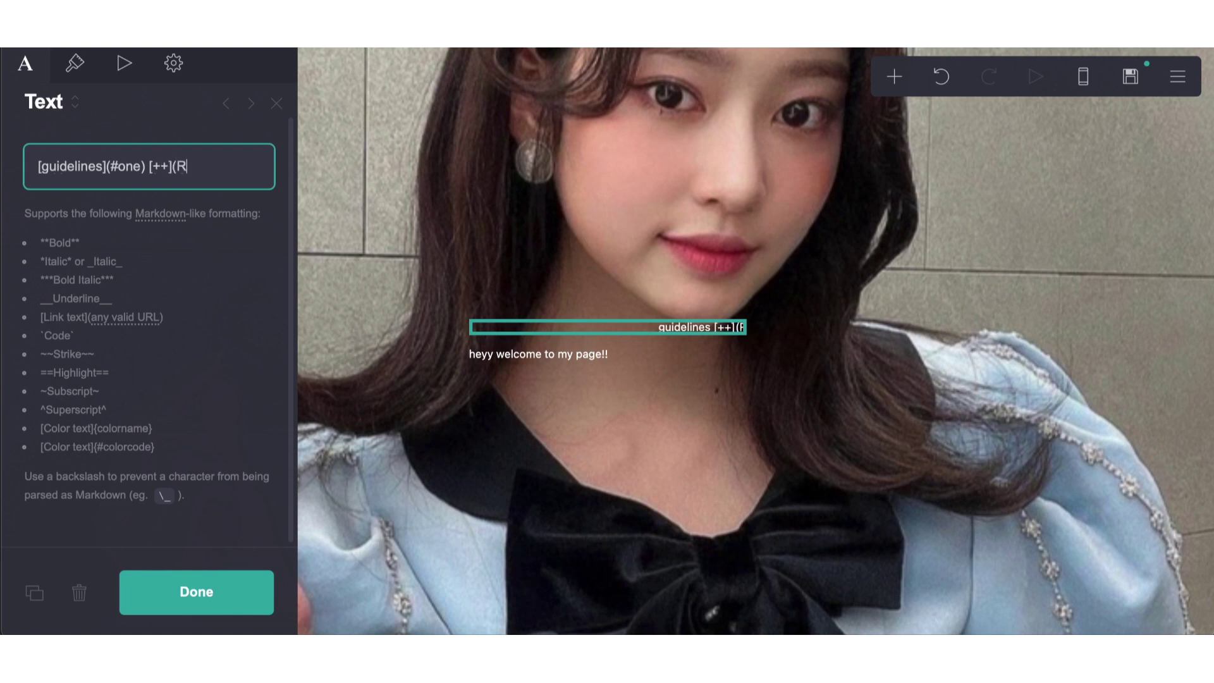
{"action": "key", "text": "BackSpace"}
{"action": "type", "text": "#two)"}
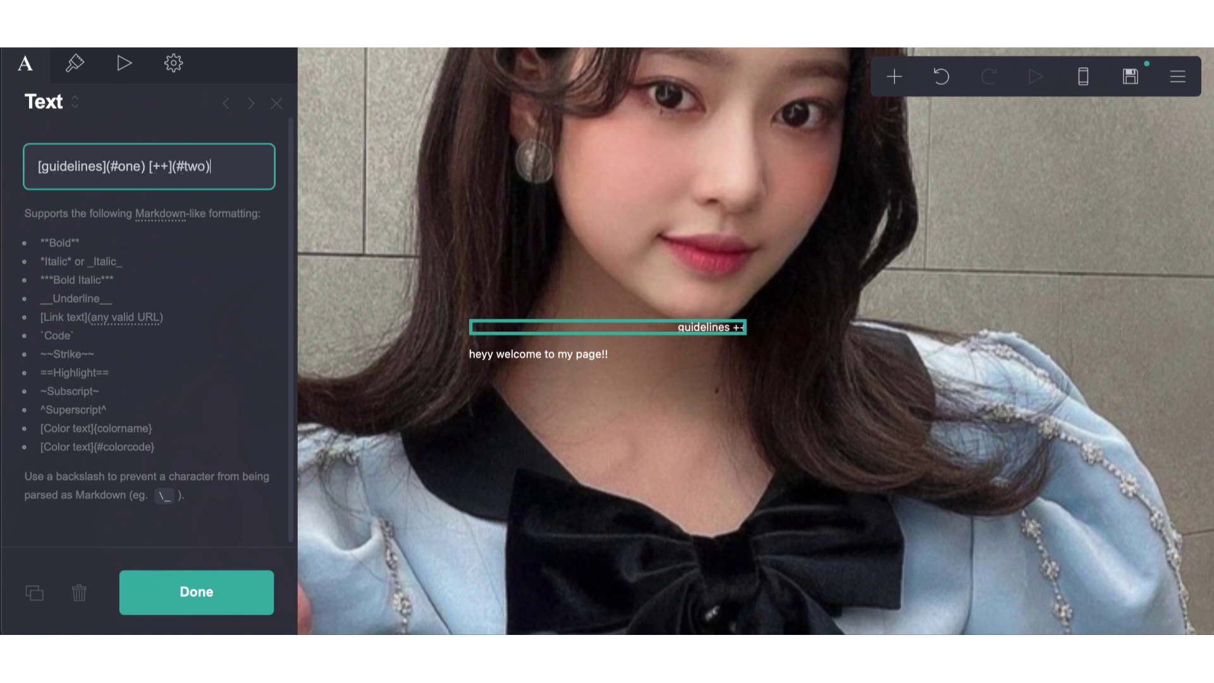
{"action": "type", "text": " [home"}
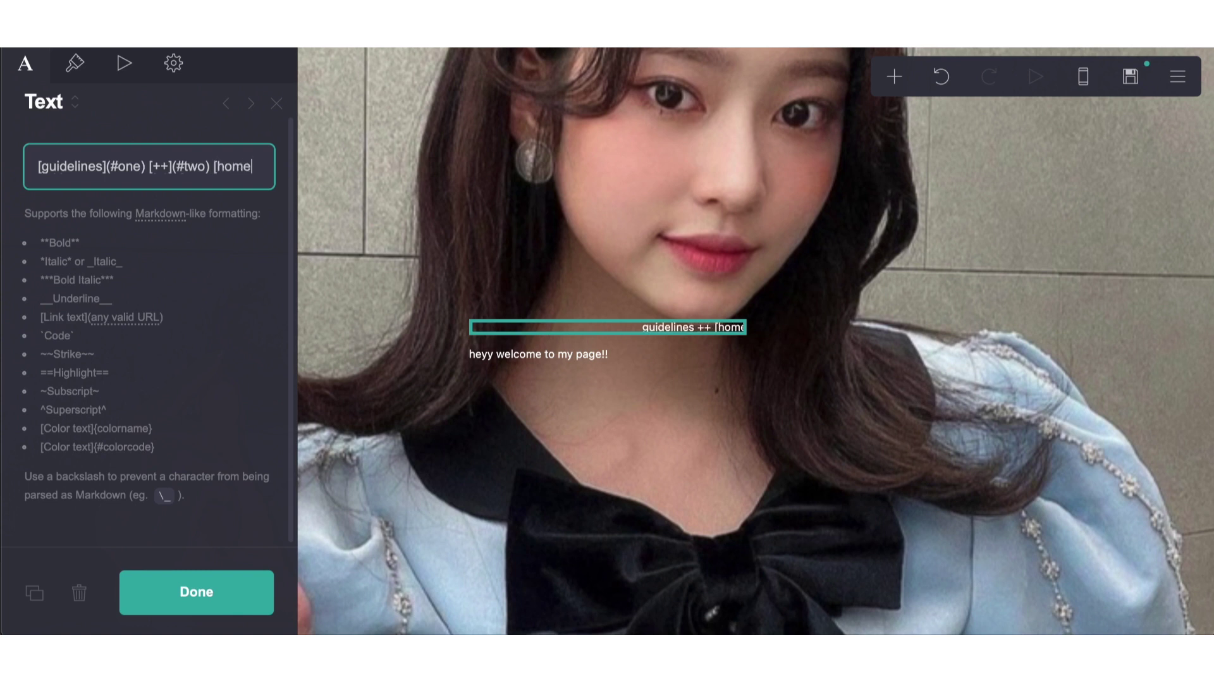
{"action": "type", "text": "](#home)"}
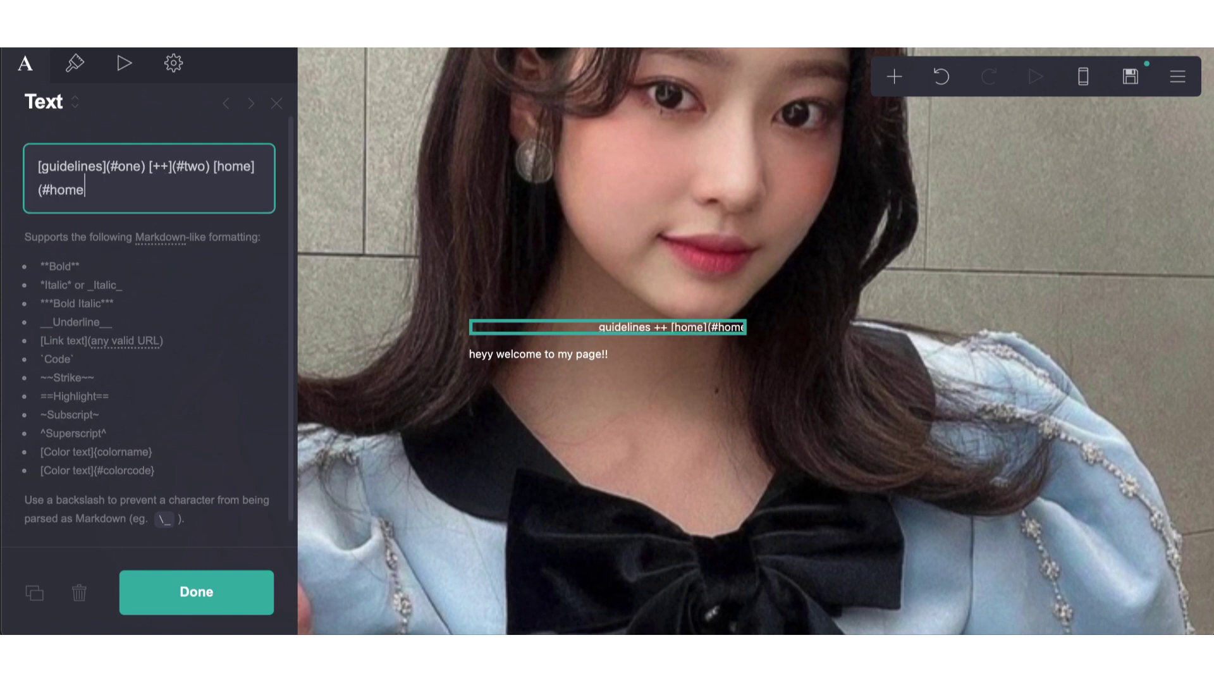
{"action": "left_click", "coordinate": [581, 424]}
{"action": "left_click", "coordinate": [577, 426]}
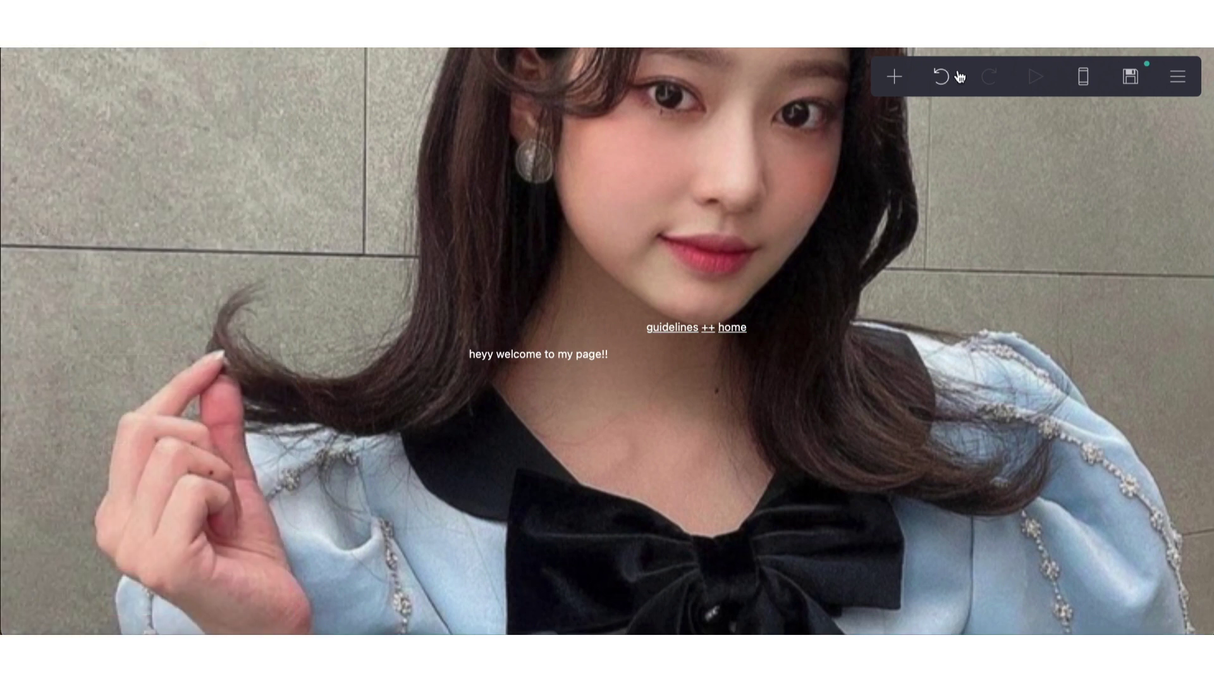
Step: Reduce the spacing between the page's contents to about the slider's minimum
{"action": "left_click", "coordinate": [1176, 77]}
{"action": "left_click", "coordinate": [1137, 272]}
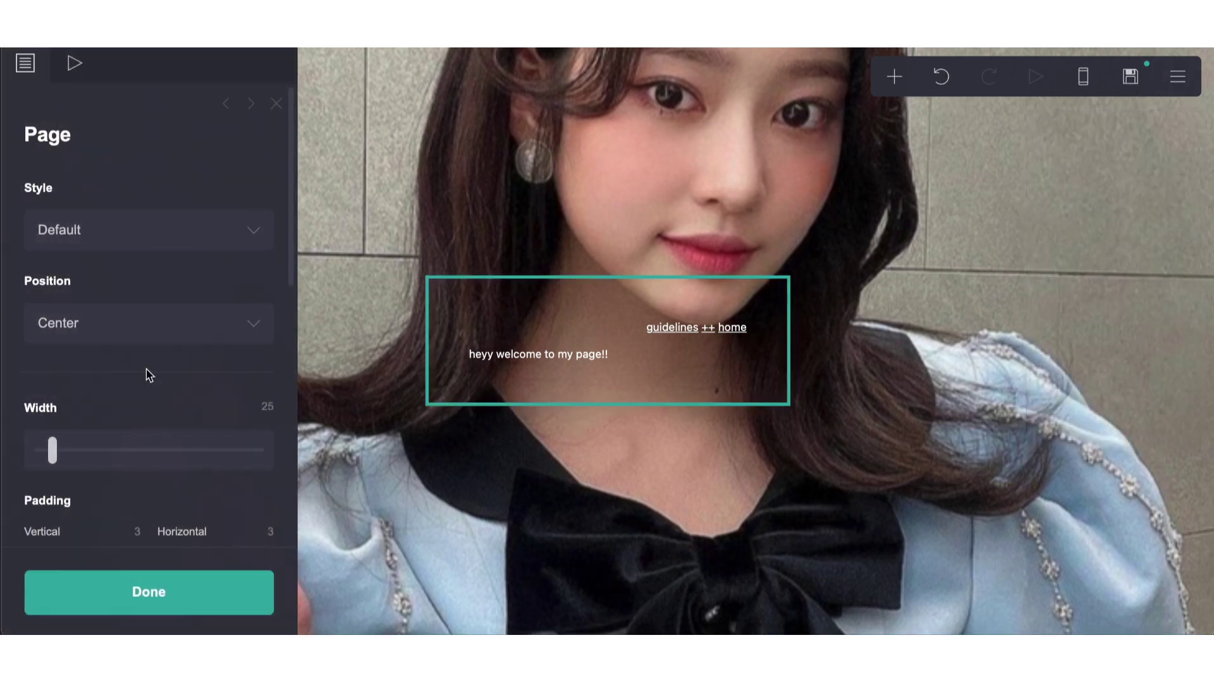
{"action": "scroll", "coordinate": [149, 372], "scroll_direction": "down", "scroll_amount": 5}
{"action": "scroll", "coordinate": [152, 363], "scroll_direction": "down", "scroll_amount": 3}
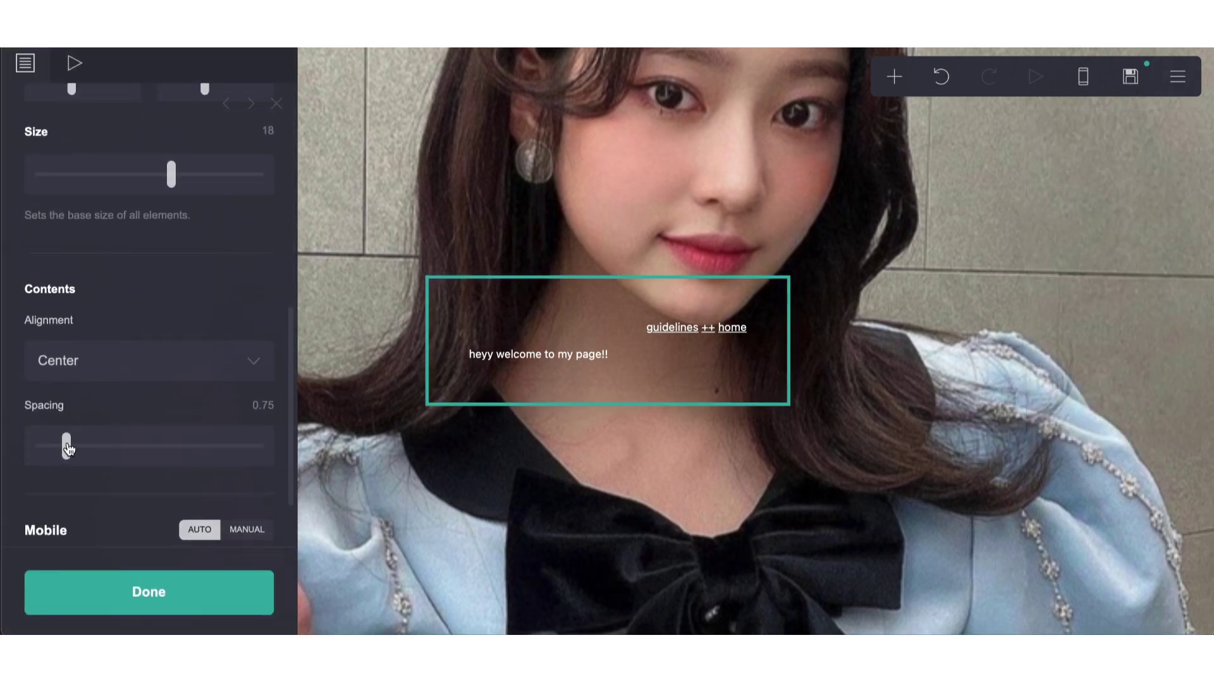
{"action": "left_click_drag", "start_coordinate": [68, 449], "coordinate": [40, 448]}
{"action": "left_click", "coordinate": [518, 587]}
Step: Add a Control element between the section links and the welcome text and set its type to Header Marker
{"action": "left_click", "coordinate": [893, 76]}
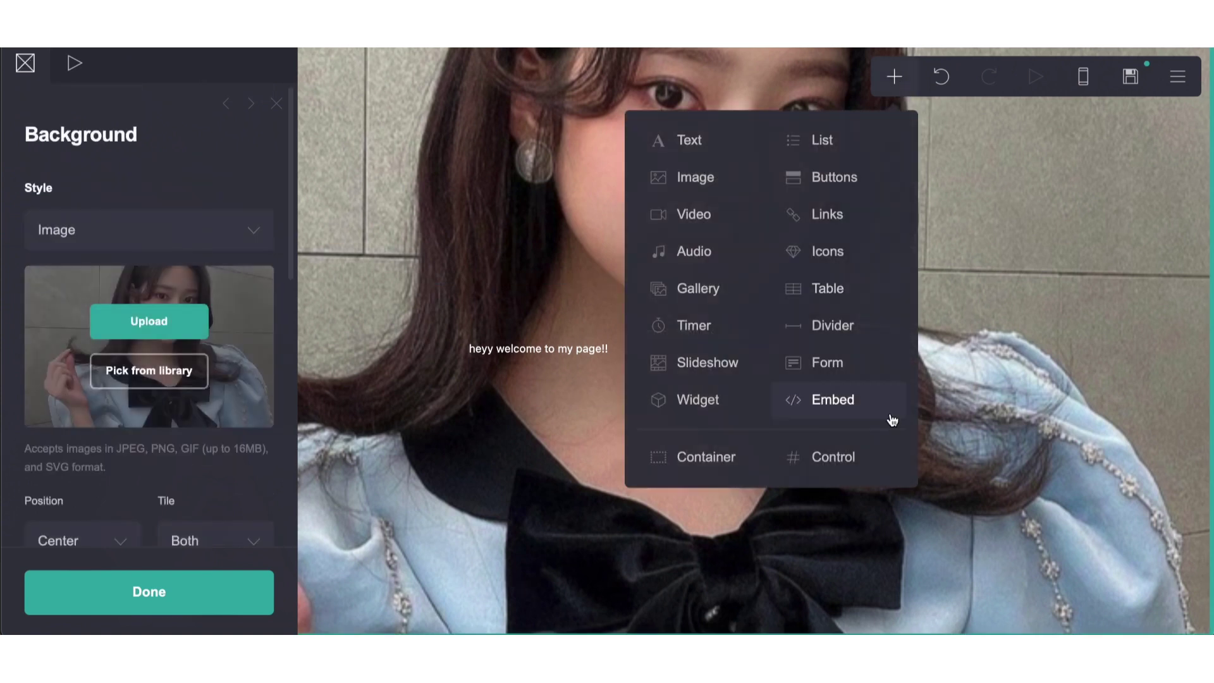
{"action": "left_click", "coordinate": [821, 455]}
{"action": "left_click_drag", "start_coordinate": [639, 379], "coordinate": [636, 352]}
{"action": "left_click", "coordinate": [198, 228]}
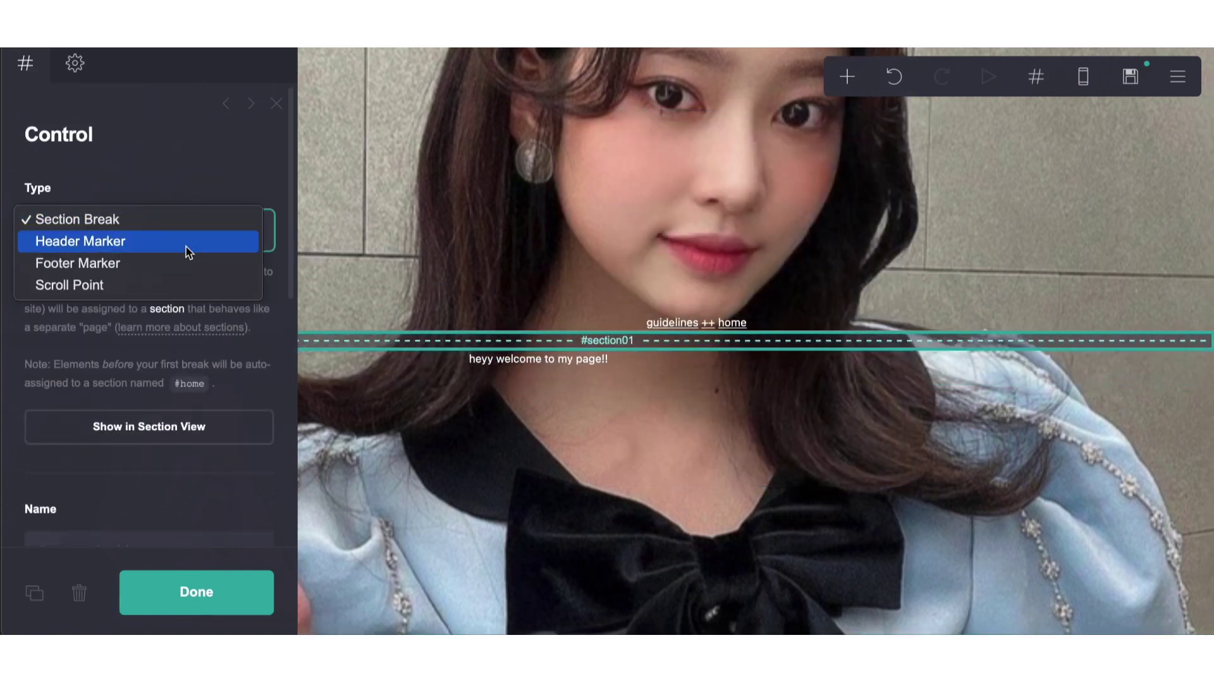
{"action": "left_click", "coordinate": [185, 244]}
{"action": "left_click", "coordinate": [484, 493]}
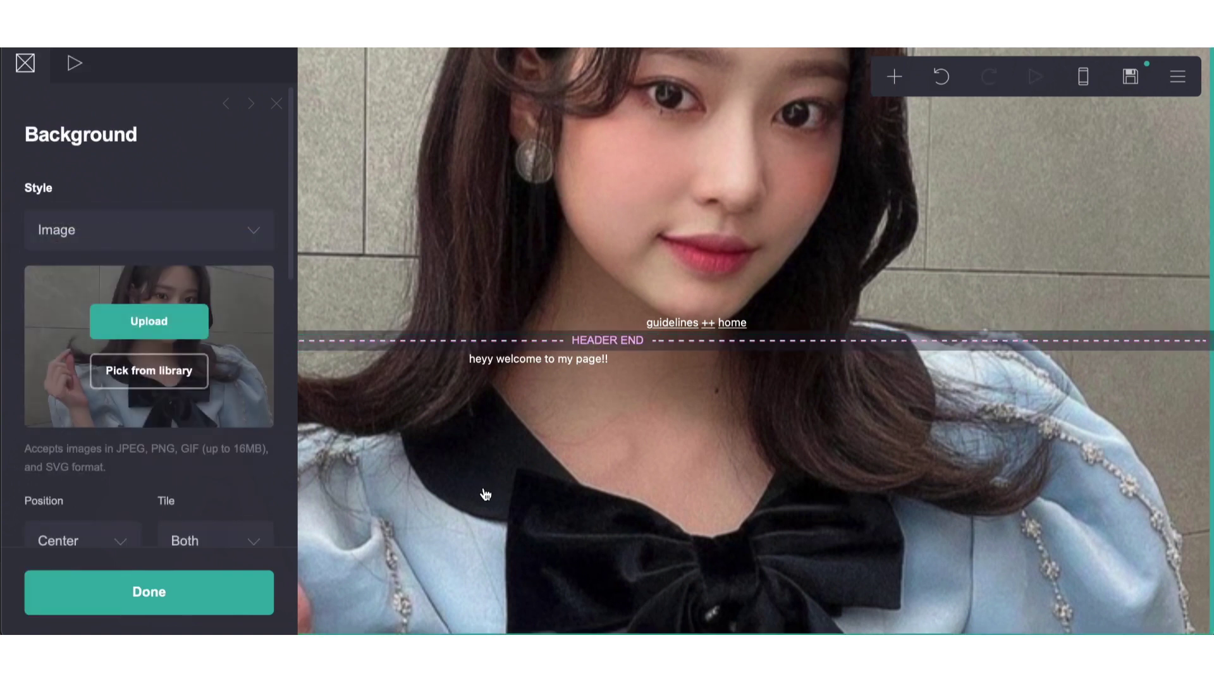
Step: Duplicate the welcome text and replace the lower copy's content with "i'm", the bold first name, "or" and the bold nickname
{"action": "left_click", "coordinate": [534, 367]}
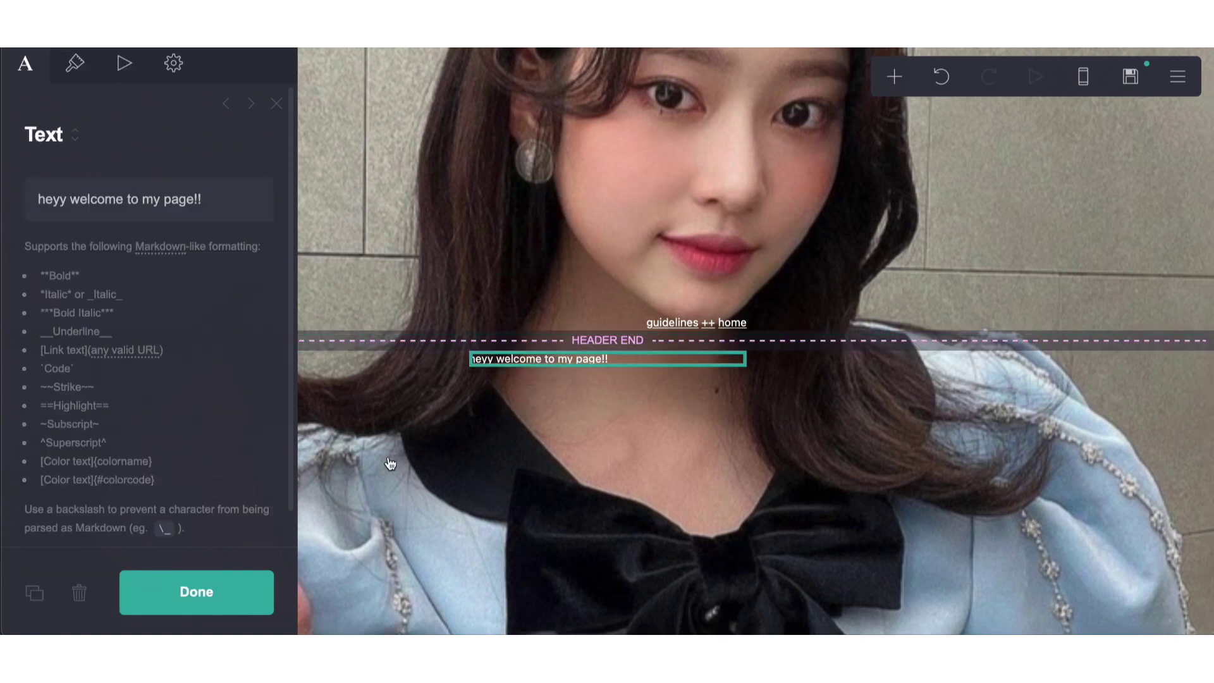
{"action": "left_click", "coordinate": [35, 593]}
{"action": "triple_click", "coordinate": [188, 217]}
{"action": "type", "text": "i'm **riti*"}
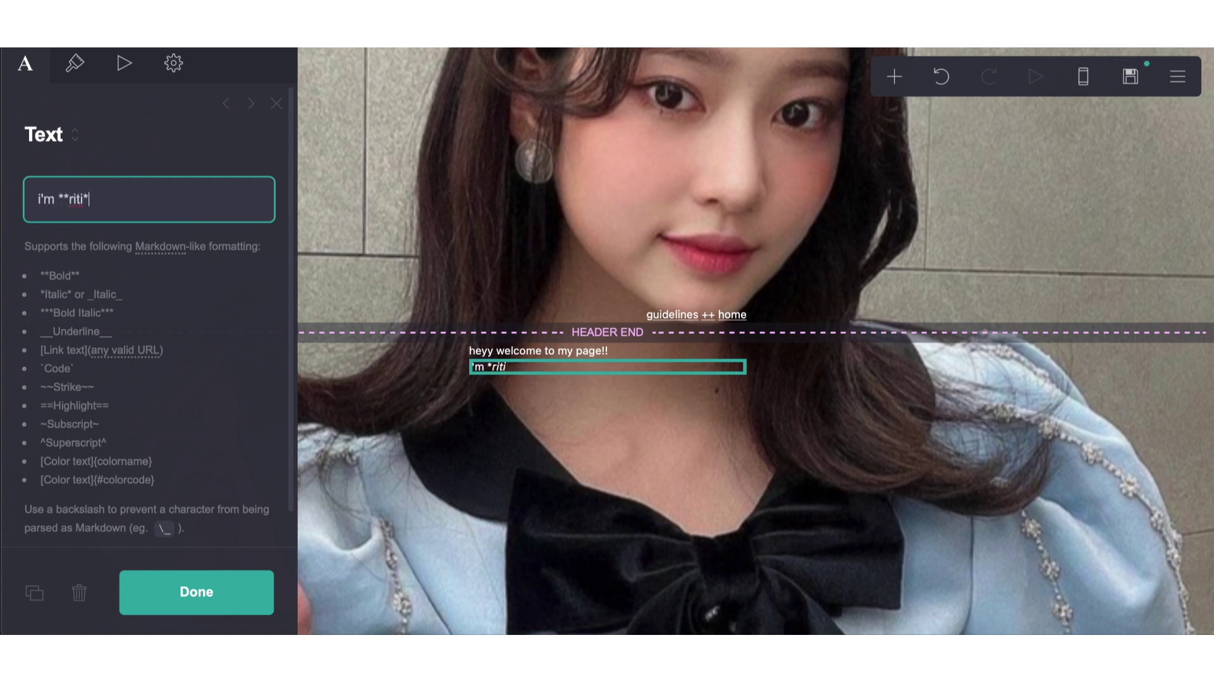
{"action": "type", "text": "* or **rues"}
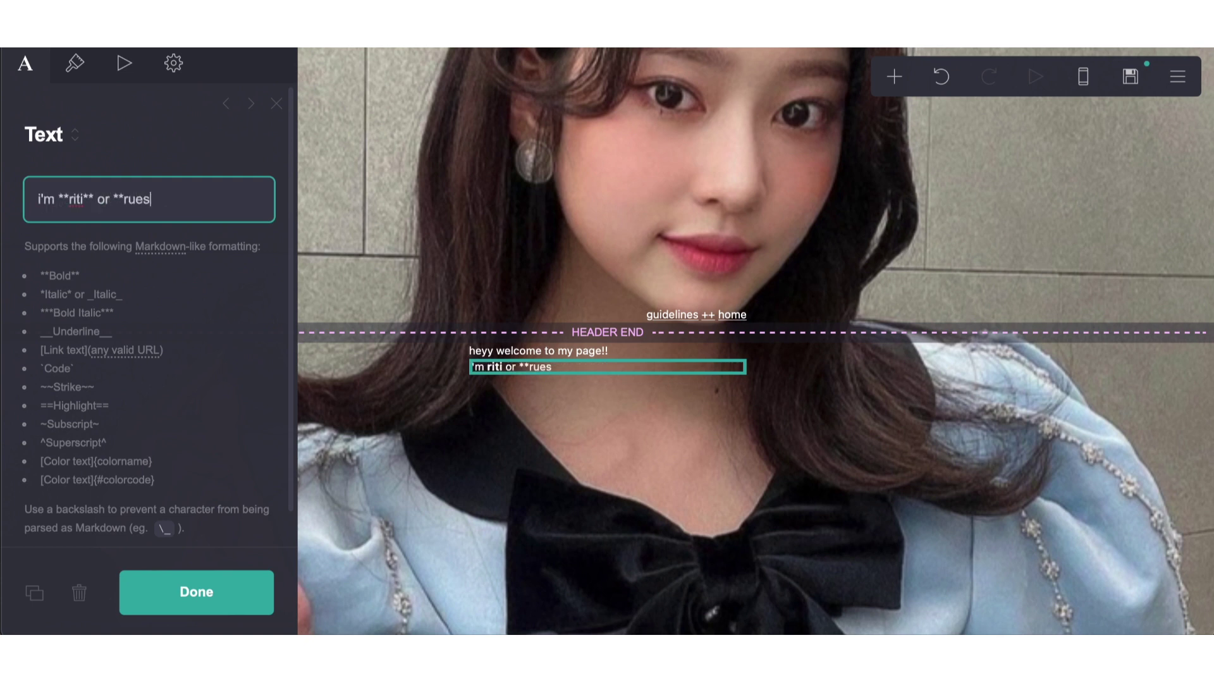
{"action": "key", "text": "BackSpace"}
{"action": "type", "text": "**"}
Step: Append the silhouette emoji, the age, background and identity details, and "***they them*** prns" to the introduction text
{"action": "key", "text": "ctrl+super+space"}
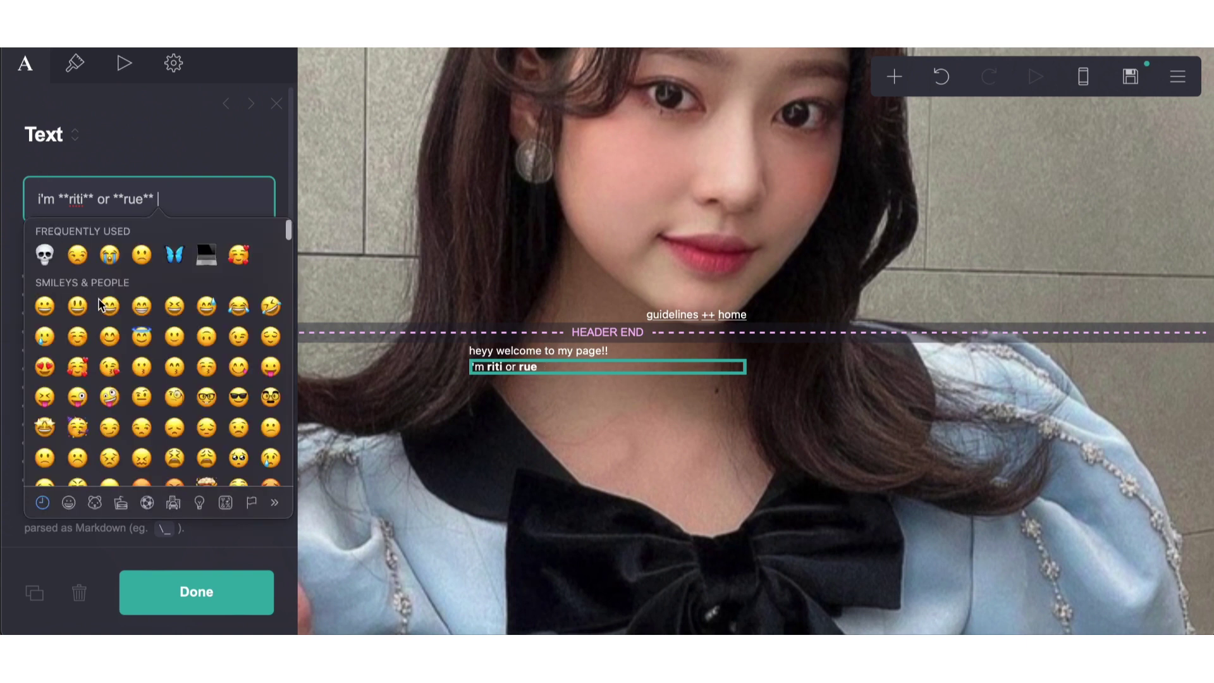
{"action": "scroll", "coordinate": [124, 321], "scroll_direction": "down", "scroll_amount": 10}
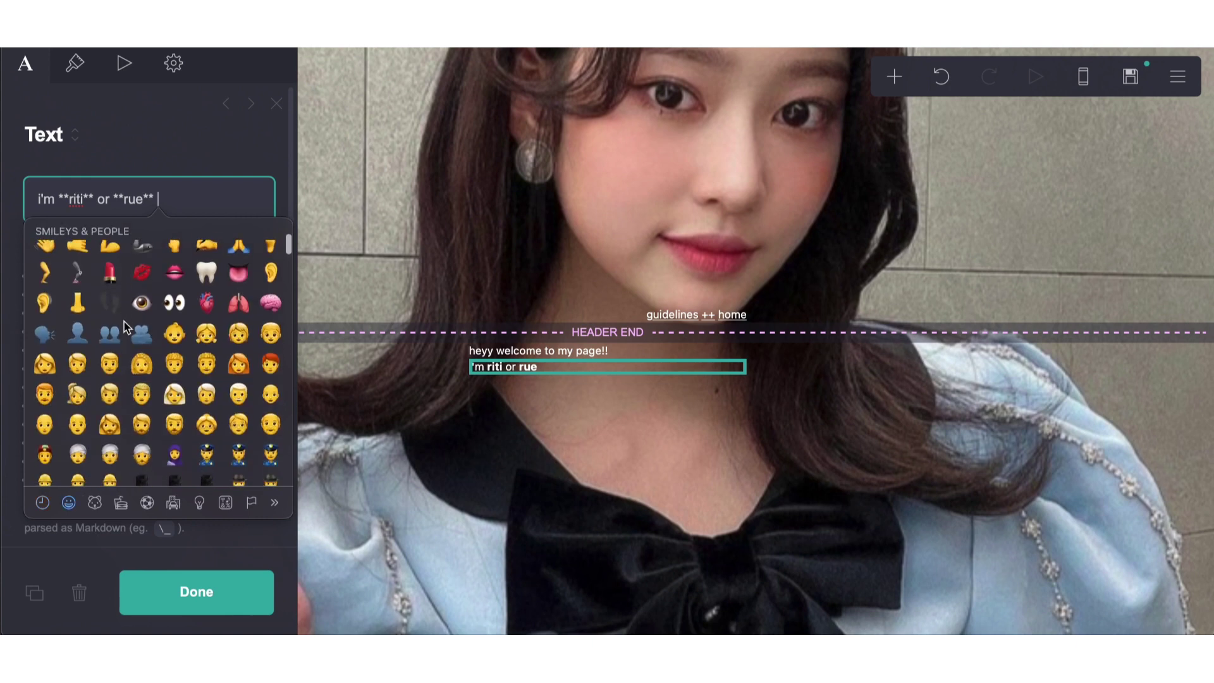
{"action": "left_click", "coordinate": [79, 333]}
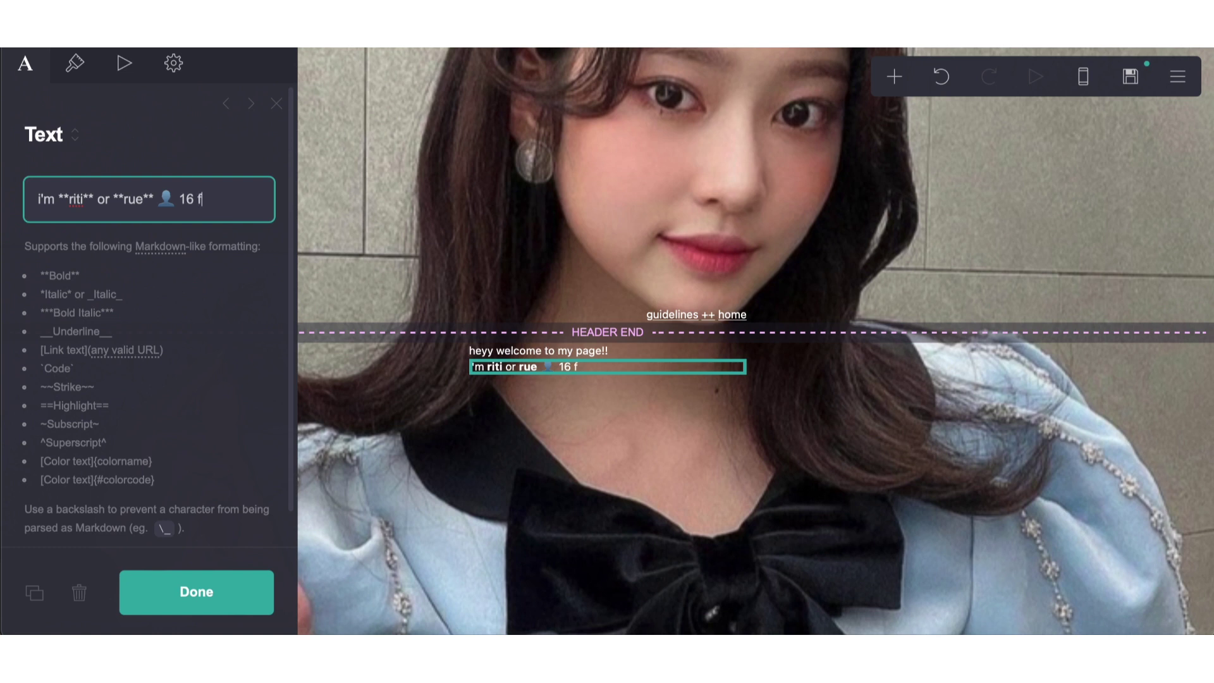
{"action": "type", "text": "16 desi (indian bengali"}
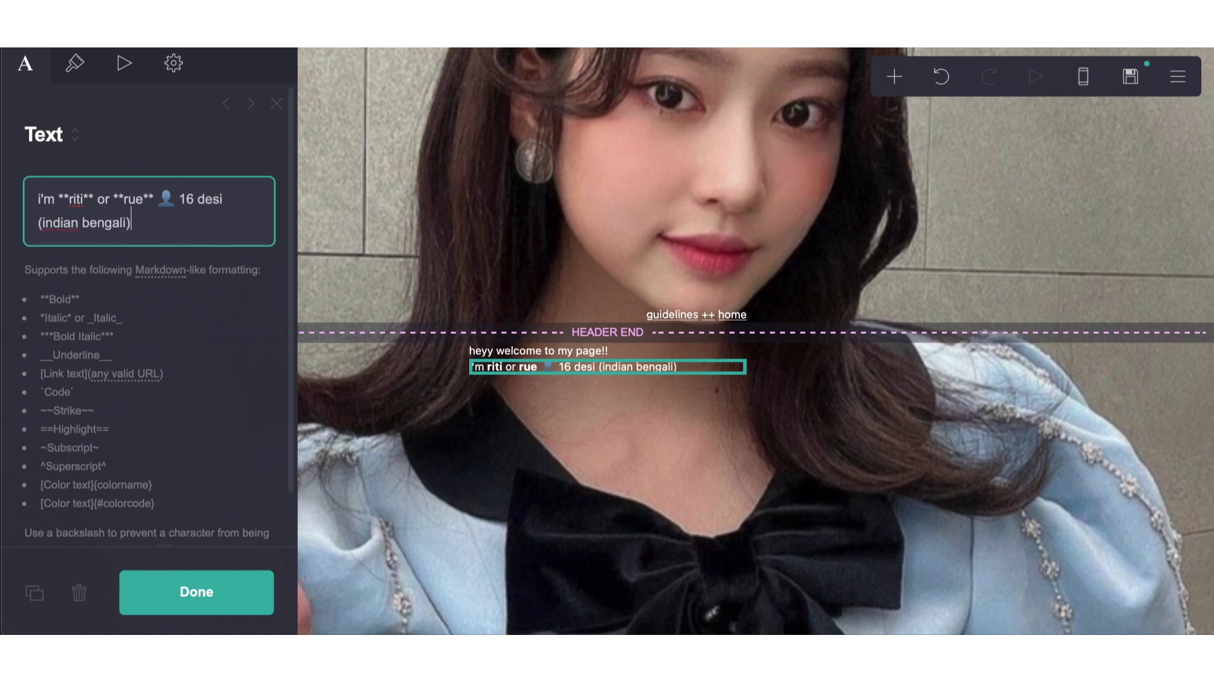
{"action": "type", "text": ") lesbian gender unlabeled"}
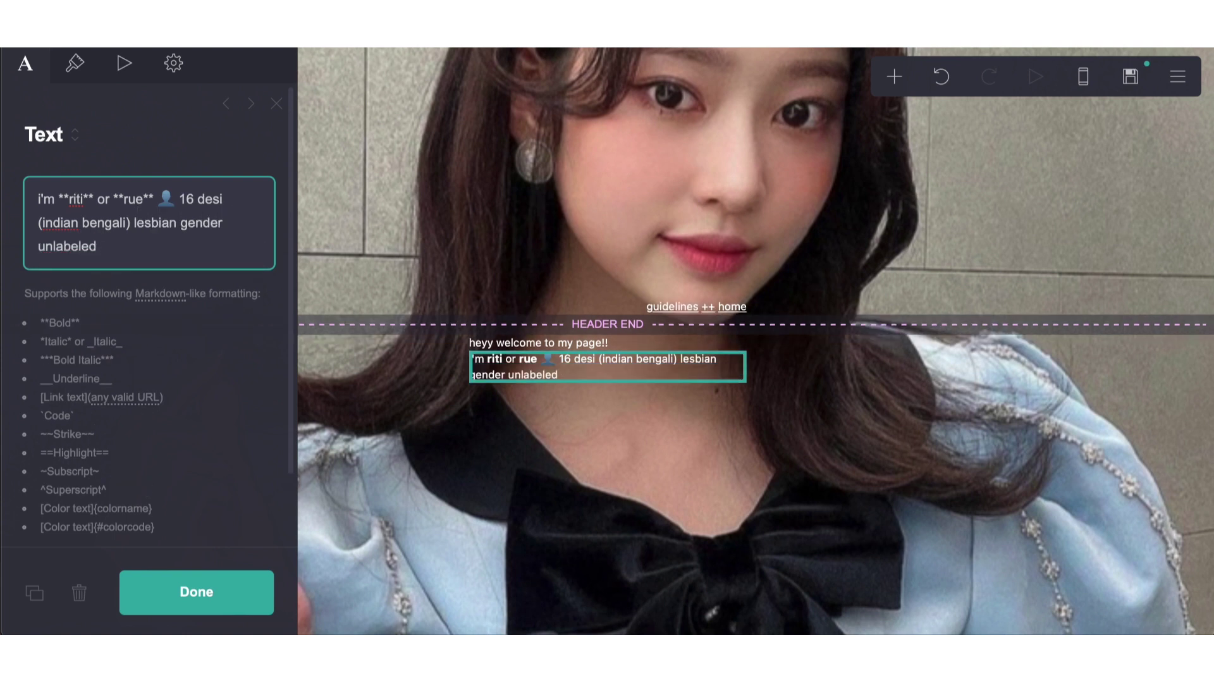
{"action": "type", "text": " ***they them*** prns"}
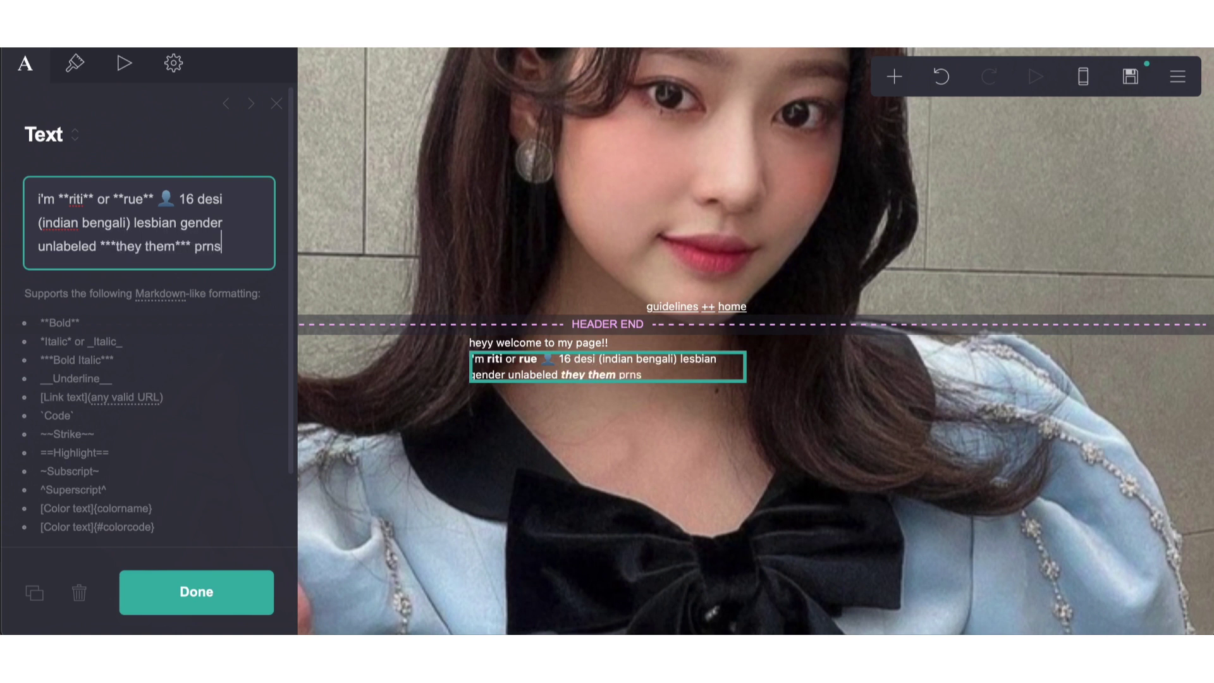
Step: Set the introduction text's line spacing to 1.25
{"action": "left_click", "coordinate": [74, 63]}
{"action": "scroll", "coordinate": [102, 271], "scroll_direction": "down", "scroll_amount": 4}
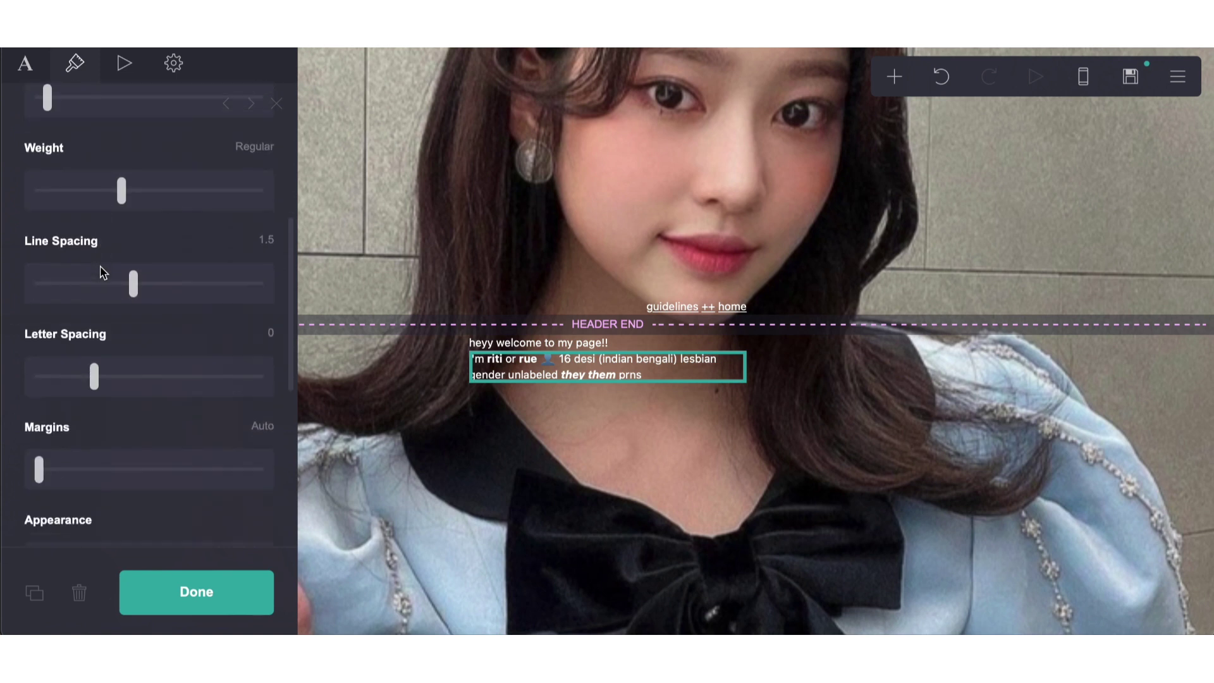
{"action": "left_click_drag", "start_coordinate": [131, 288], "coordinate": [109, 289]}
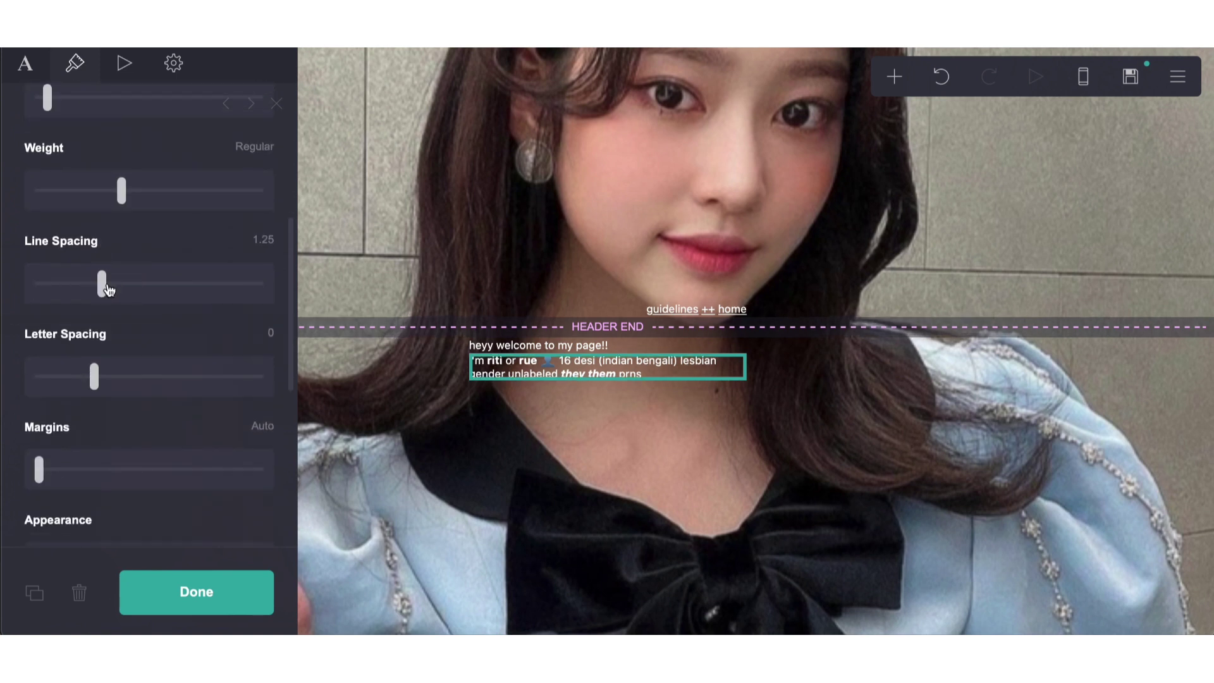
{"action": "left_click", "coordinate": [572, 573]}
Step: Append "__don't__ call me girl if we aren't close it makes me veryy uncomfortable!" to the introduction text
{"action": "left_click", "coordinate": [561, 401]}
{"action": "left_click", "coordinate": [555, 379]}
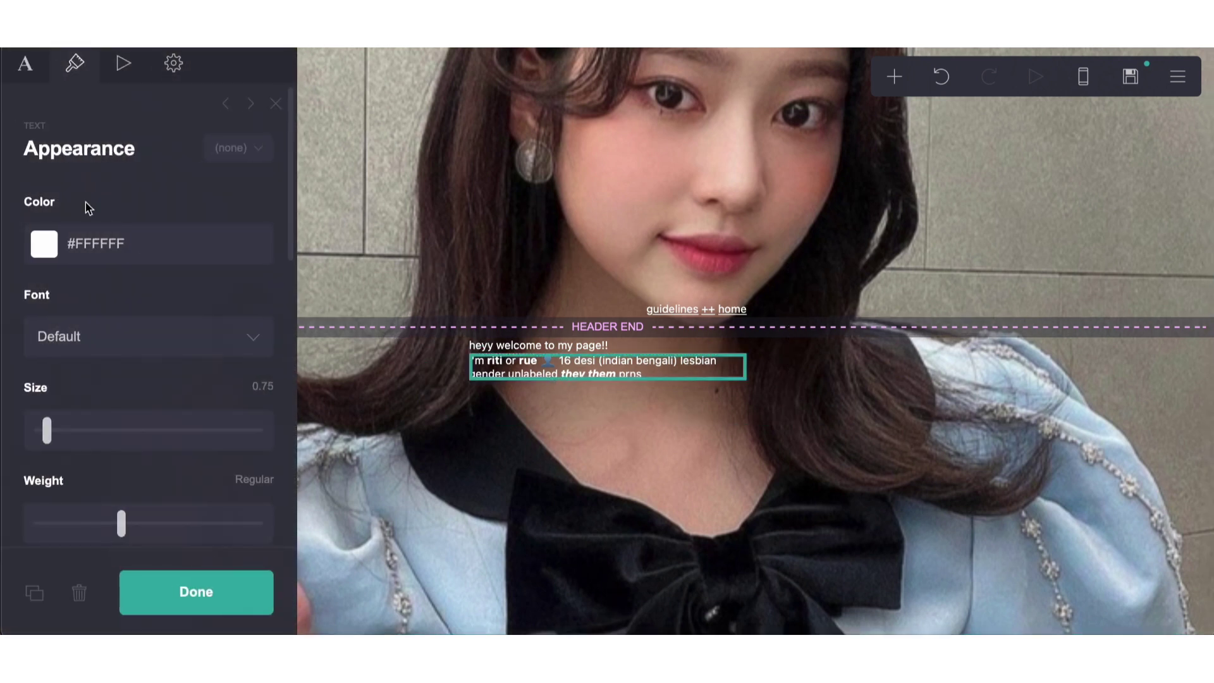
{"action": "left_click", "coordinate": [26, 63]}
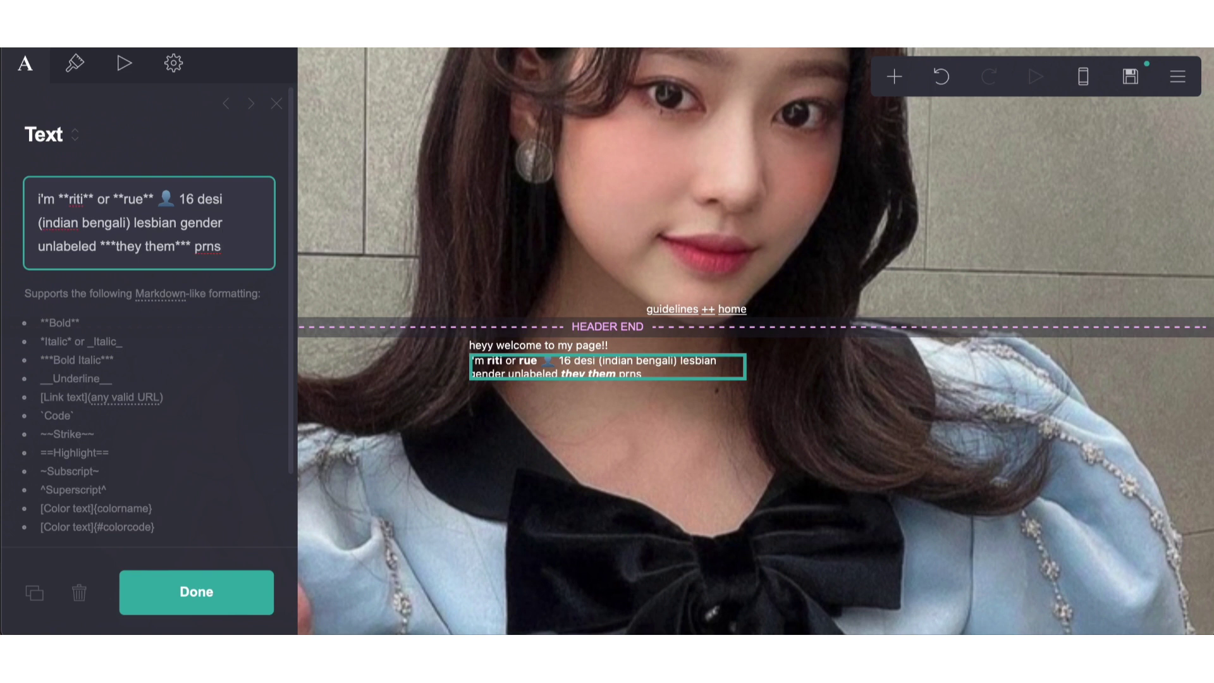
{"action": "type", "text": "_don"}
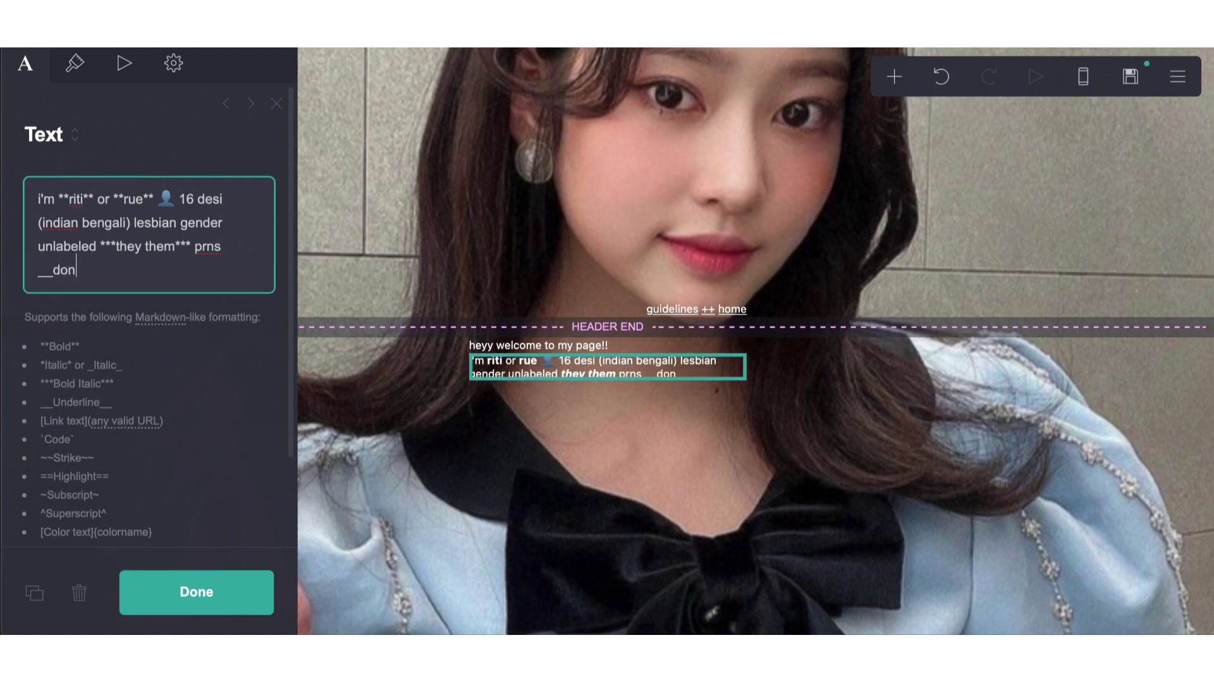
{"action": "type", "text": "'t__ call me gi"}
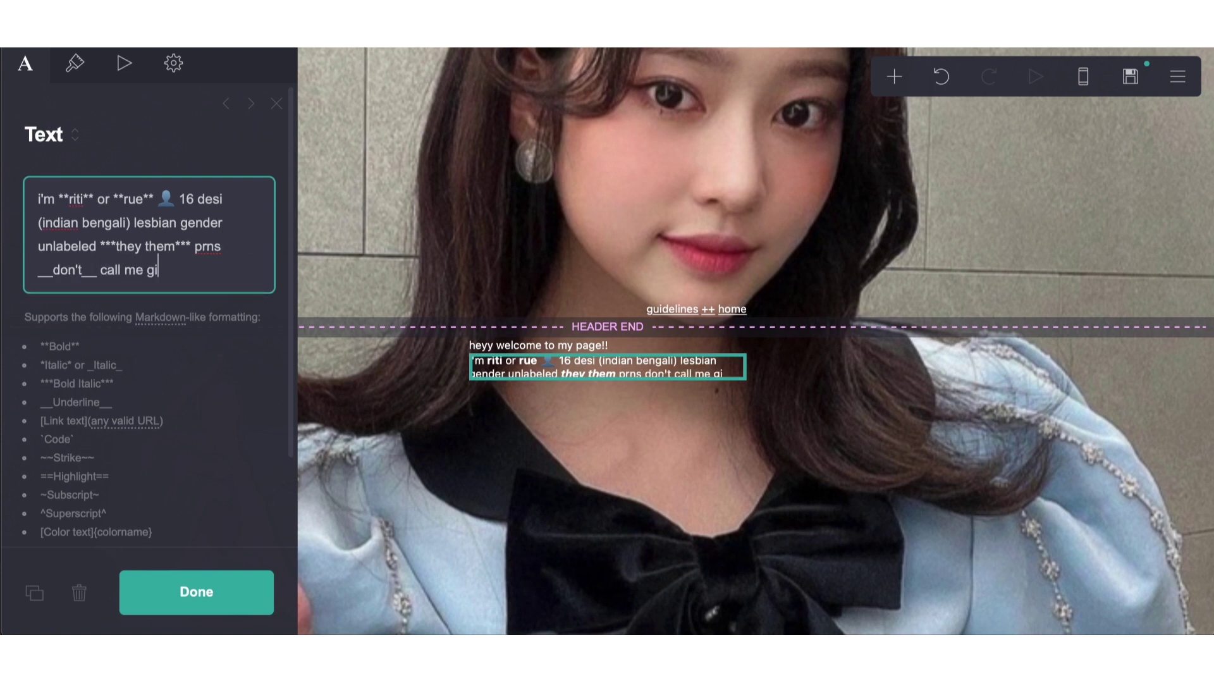
{"action": "type", "text": "rl if we aren't "}
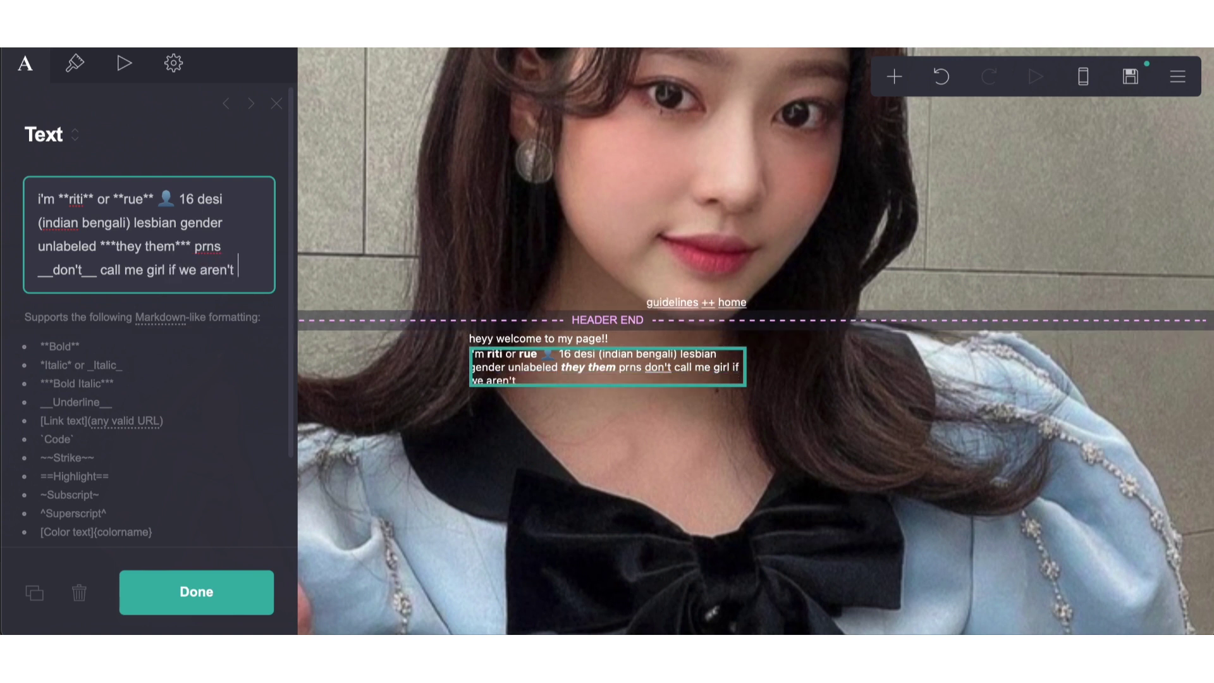
{"action": "type", "text": "close it makes me"}
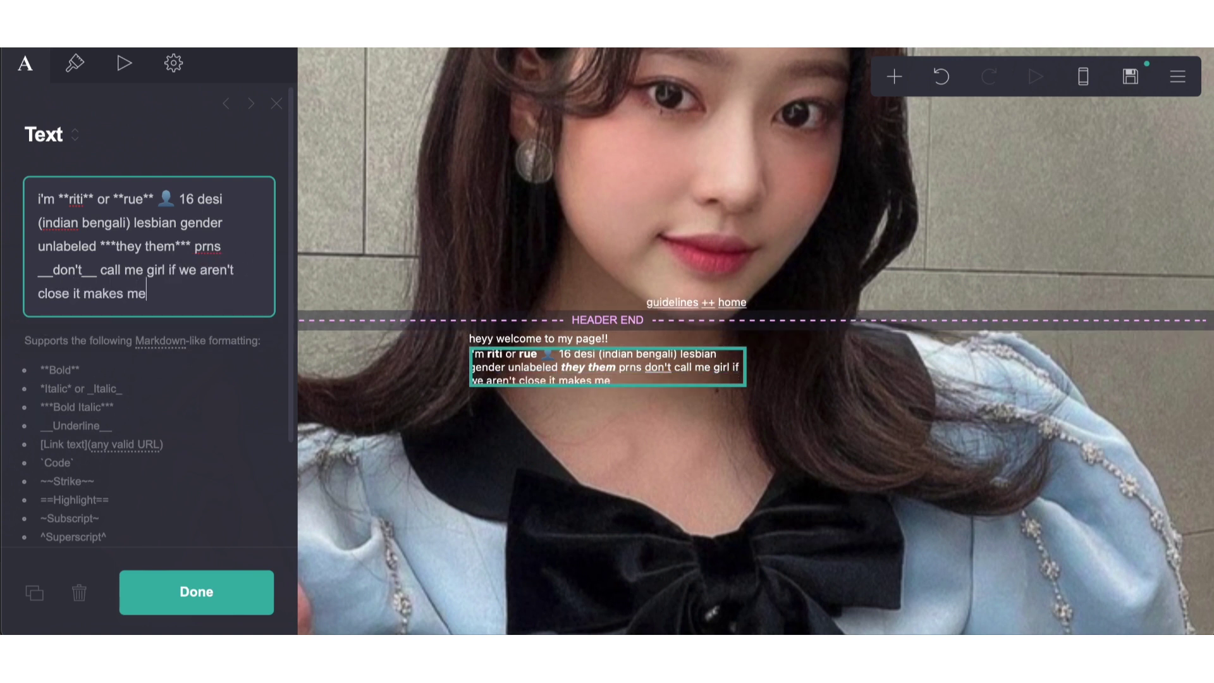
{"action": "type", "text": " veryy uncomfort"}
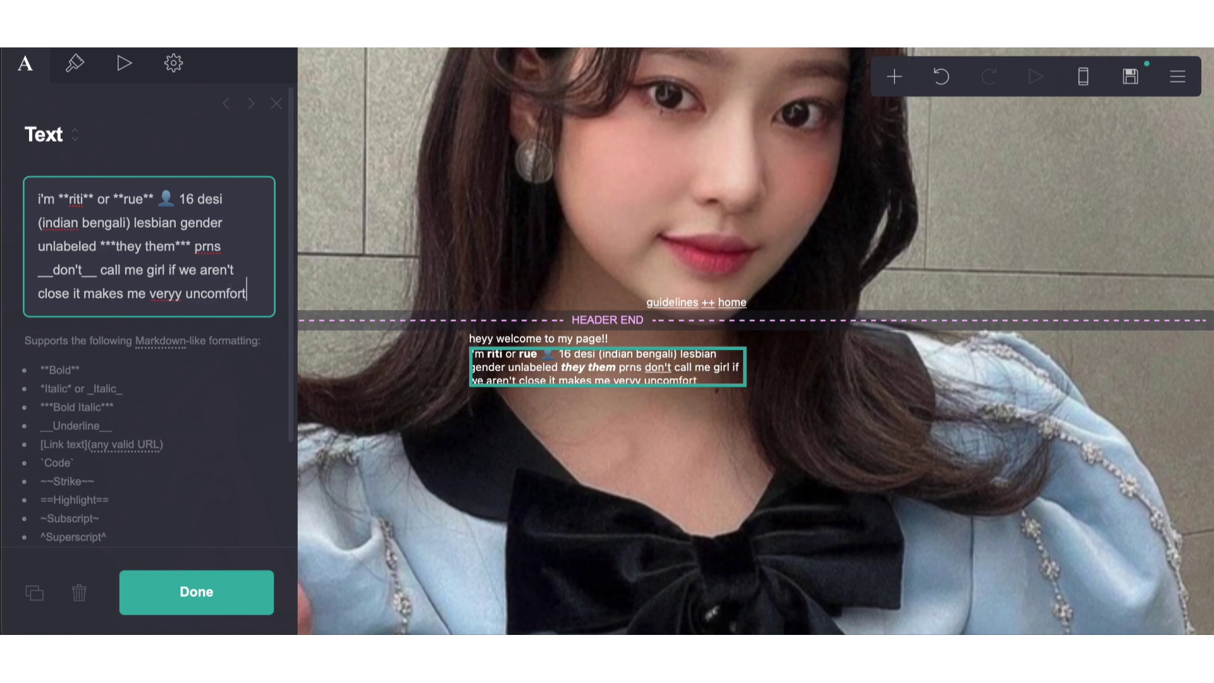
{"action": "type", "text": "able!"}
{"action": "left_click", "coordinate": [684, 490]}
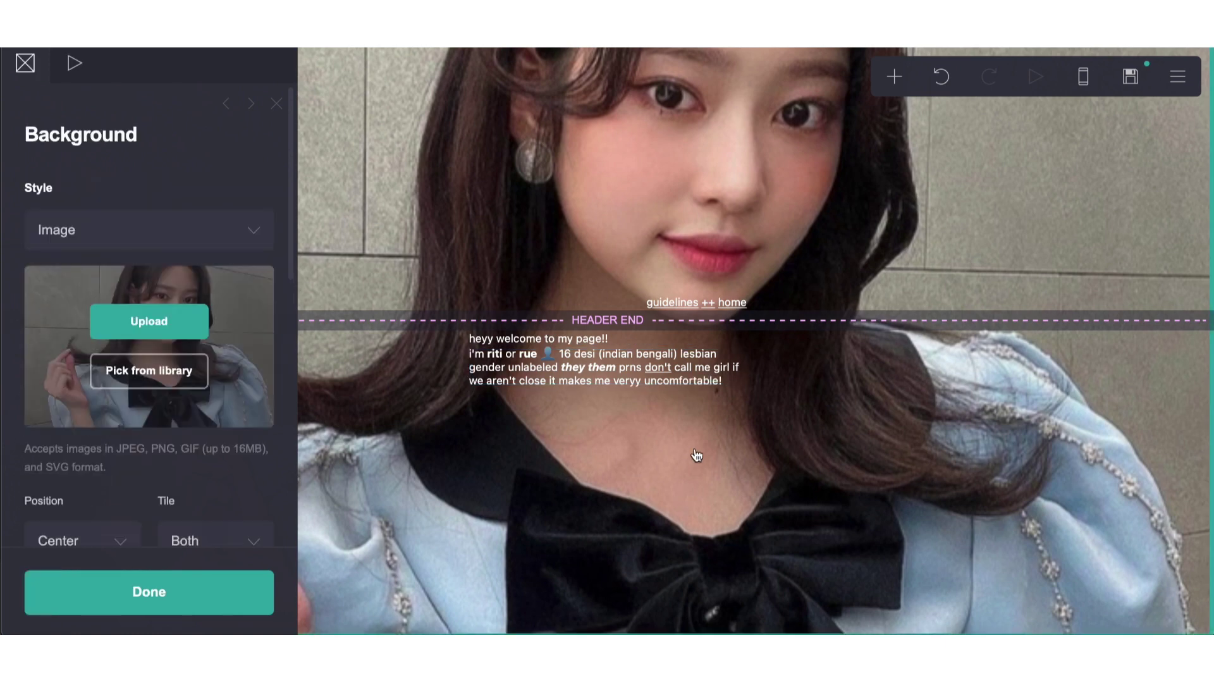
{"action": "left_click", "coordinate": [665, 367]}
{"action": "left_click", "coordinate": [541, 466]}
Step: Add a Section Break control between the header marker and the welcome text and name it "home"
{"action": "left_click", "coordinate": [894, 77]}
{"action": "left_click", "coordinate": [856, 452]}
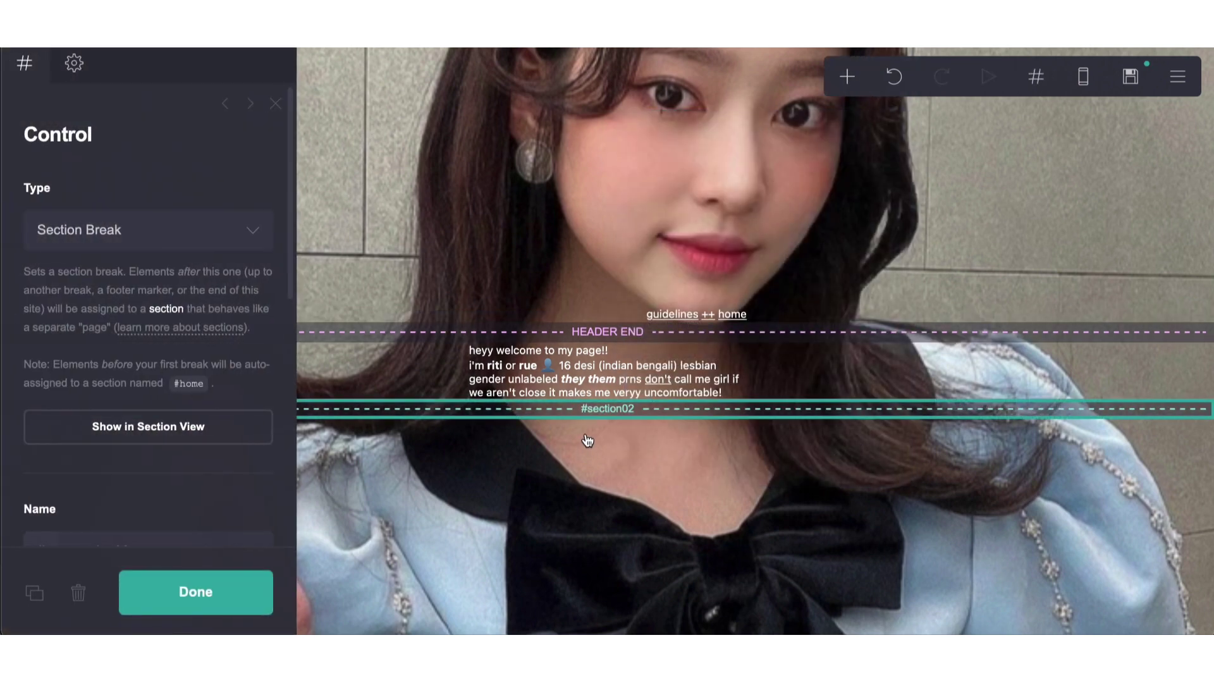
{"action": "left_click_drag", "start_coordinate": [597, 414], "coordinate": [597, 347]}
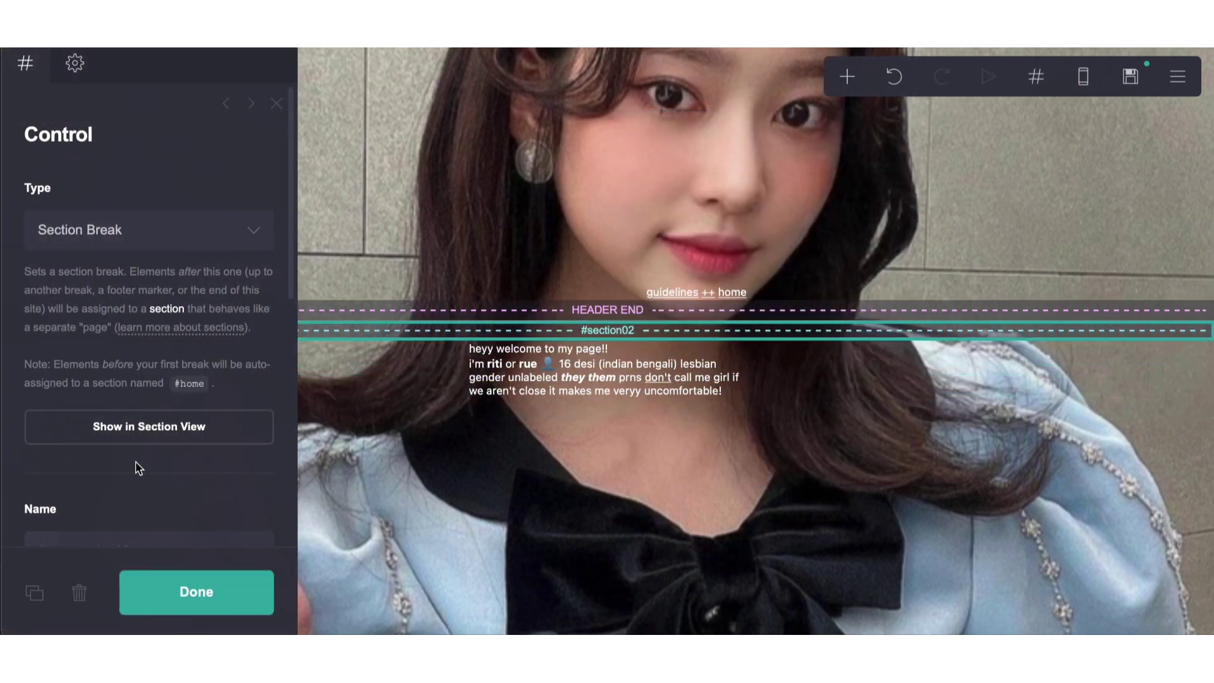
{"action": "scroll", "coordinate": [136, 466], "scroll_direction": "down", "scroll_amount": 4}
{"action": "double_click", "coordinate": [159, 415]}
{"action": "type", "text": "home"}
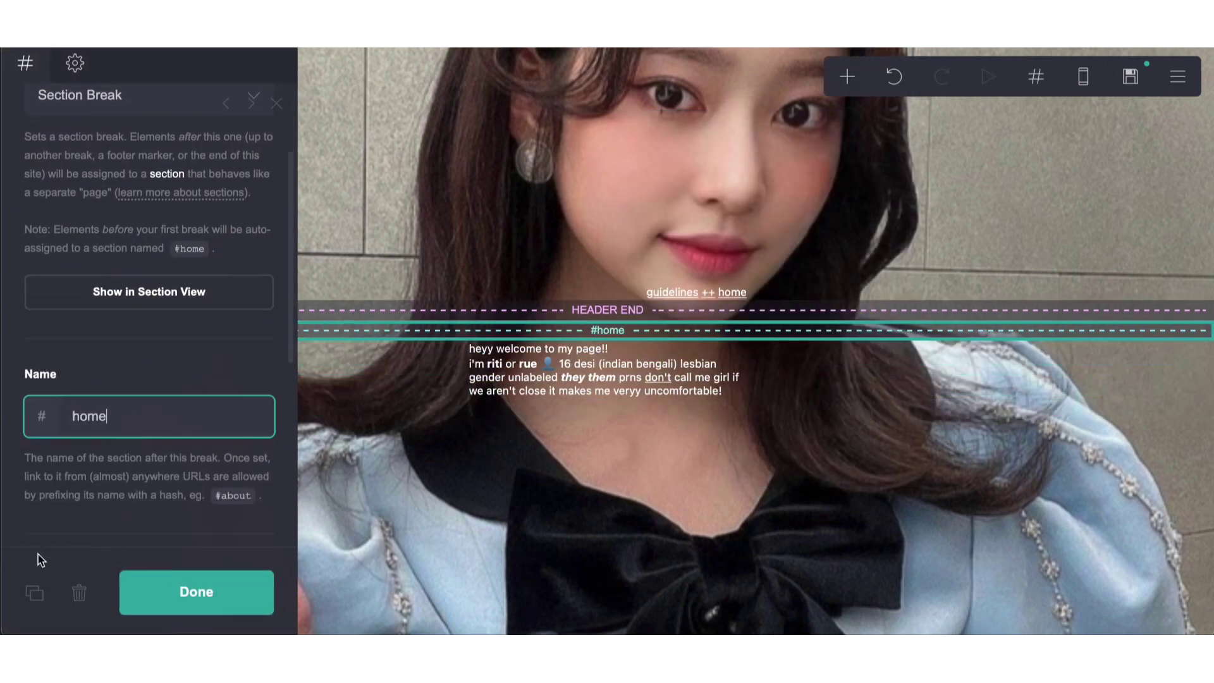
Step: Duplicate the home section break, move the copy below the introduction text and name it "one"
{"action": "left_click", "coordinate": [34, 593]}
{"action": "left_click_drag", "start_coordinate": [669, 341], "coordinate": [662, 419]}
{"action": "double_click", "coordinate": [175, 406]}
{"action": "type", "text": "one"}
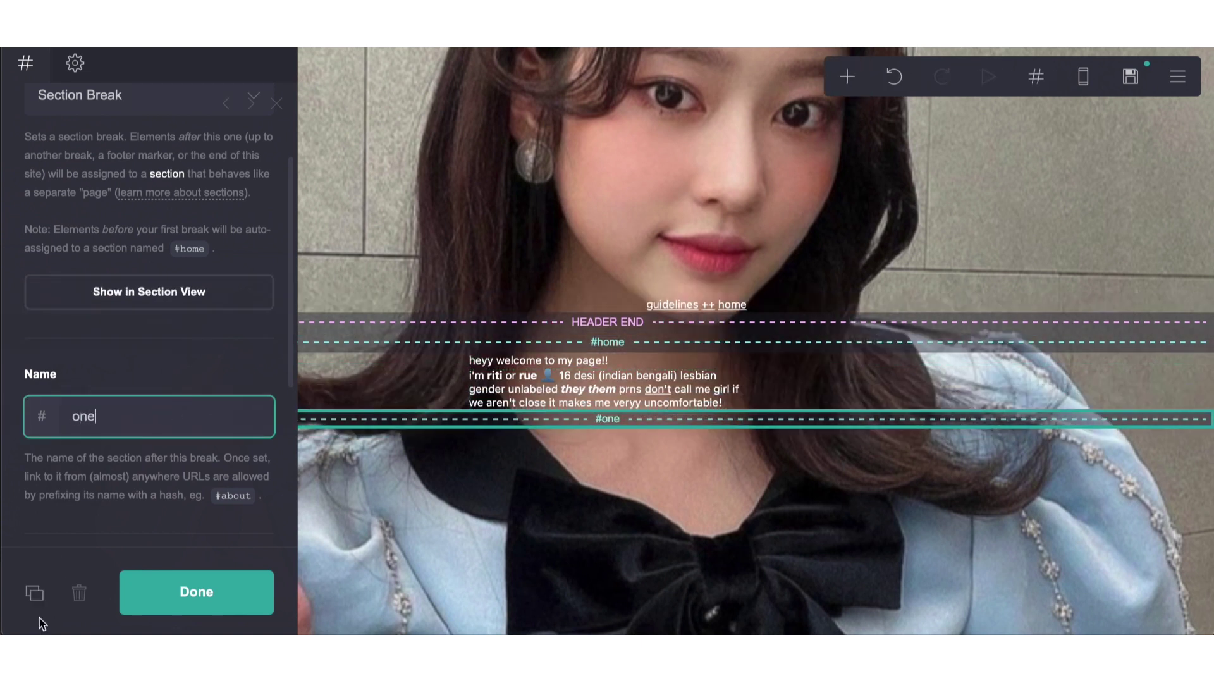
Step: Duplicate section break "one" and name the copy "two"
{"action": "left_click", "coordinate": [34, 592]}
{"action": "left_click", "coordinate": [177, 428]}
{"action": "double_click", "coordinate": [177, 428]}
{"action": "type", "text": "two"}
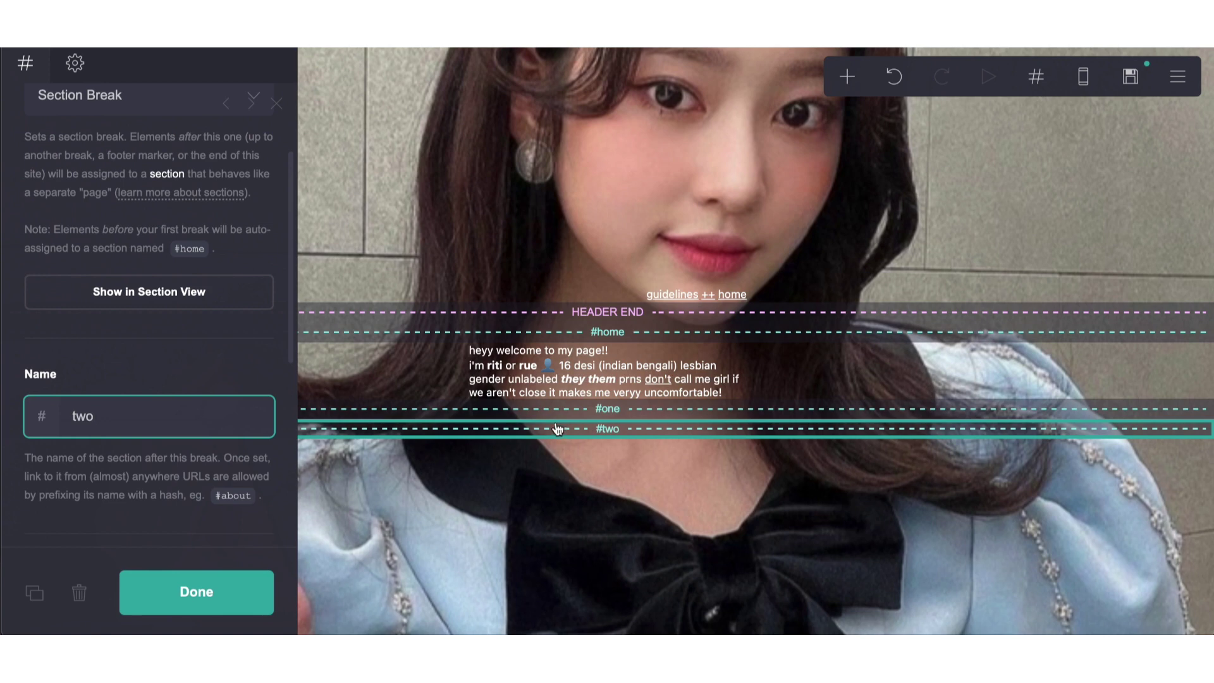
Step: Copy the introduction text so that one copy sits under section break "one" and another under "two"
{"action": "left_click", "coordinate": [542, 370]}
{"action": "left_click", "coordinate": [36, 594]}
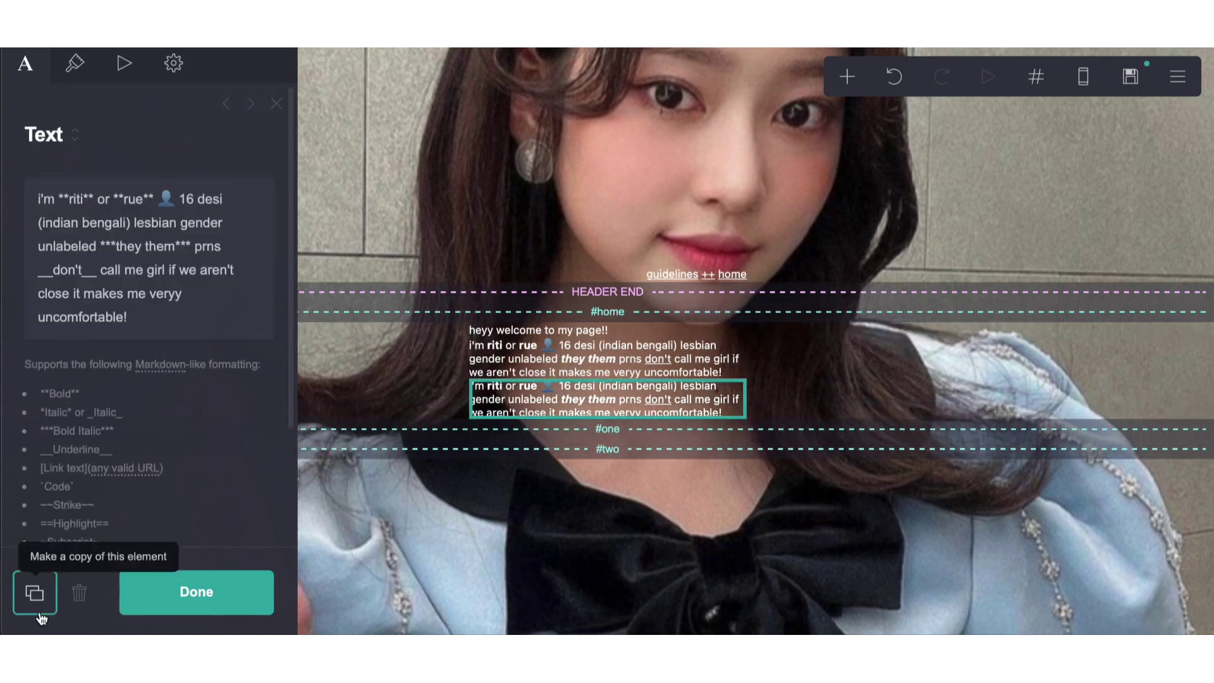
{"action": "left_click_drag", "start_coordinate": [534, 412], "coordinate": [540, 493]}
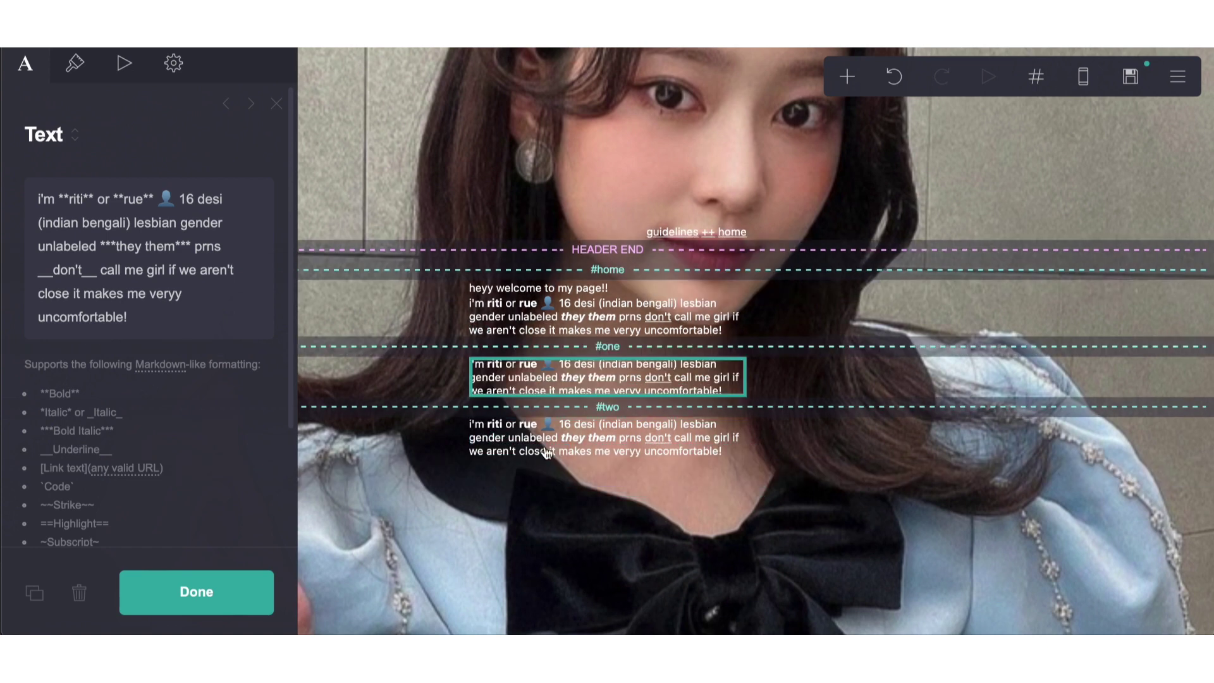
Step: Replace the text under section break "one" with a bold "before you follow" heading followed by repeated "info" filler
{"action": "left_click", "coordinate": [221, 329]}
{"action": "key", "text": "ctrl+a"}
{"action": "type", "text": "**"}
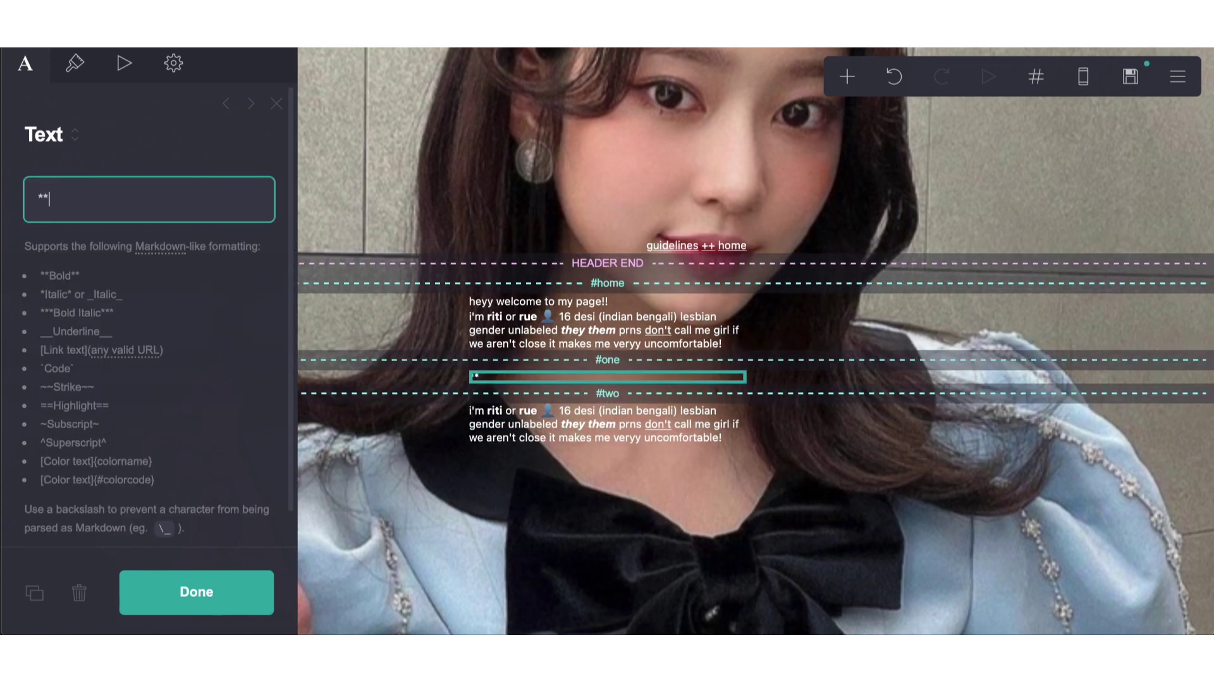
{"action": "type", "text": "before you follow"}
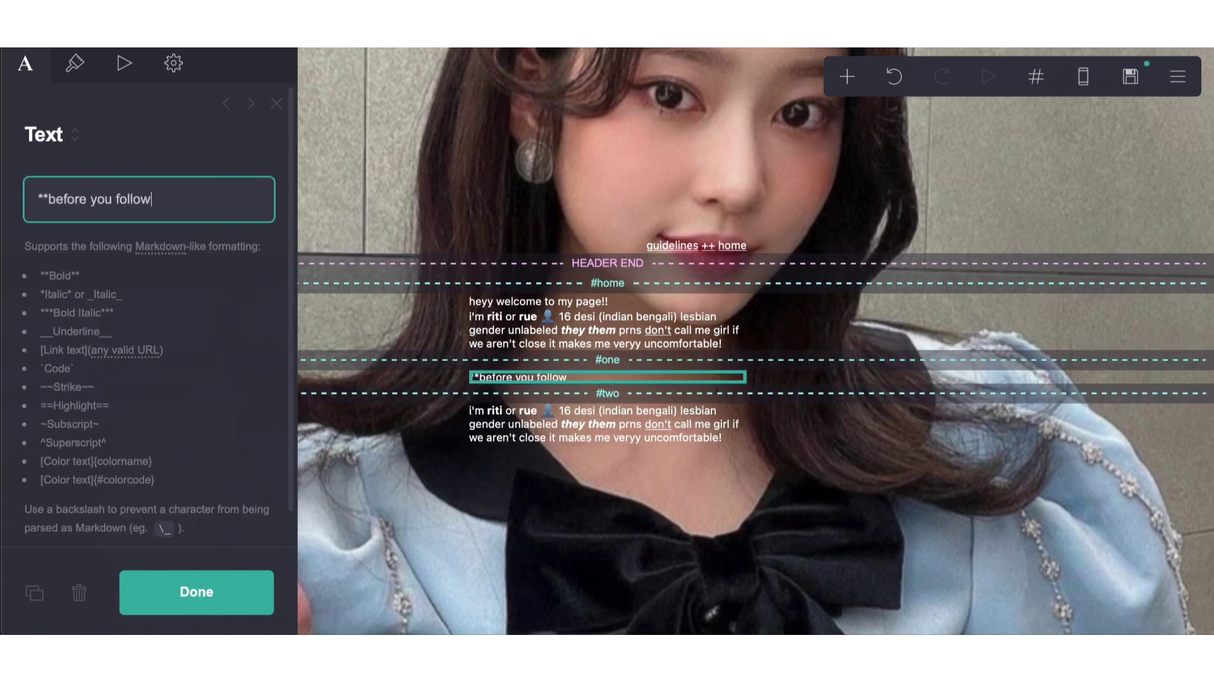
{"action": "type", "text": "** info info info"}
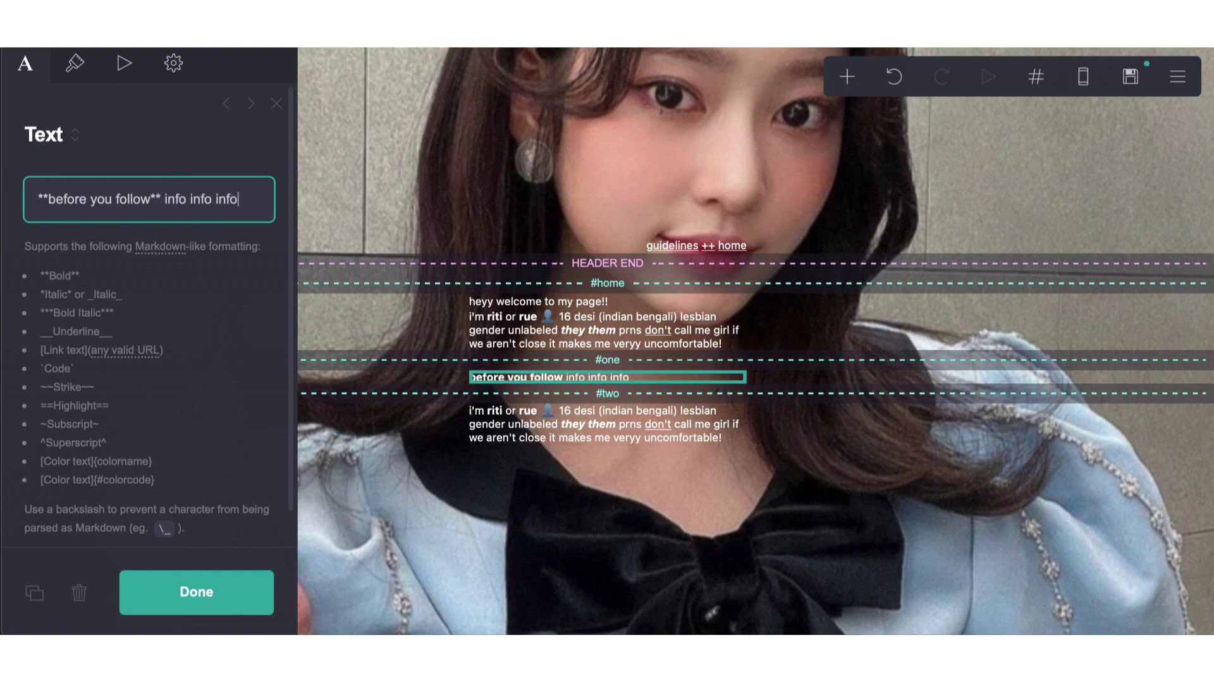
{"action": "type", "text": " info info info info "}
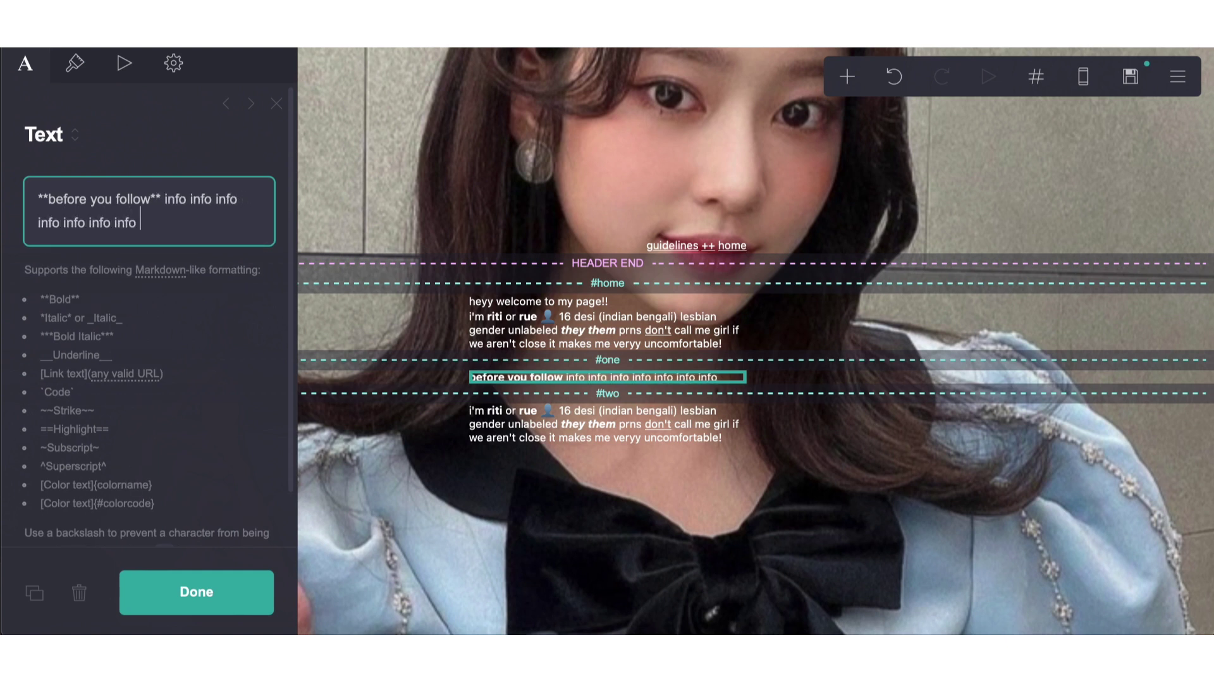
{"action": "type", "text": "info"}
{"action": "left_click_drag", "start_coordinate": [163, 199], "coordinate": [172, 230]}
{"action": "left_click", "coordinate": [172, 231]}
{"action": "key", "text": "ctrl+v"}
{"action": "key", "text": "ctrl+v"}
{"action": "key", "text": "ctrl+v"}
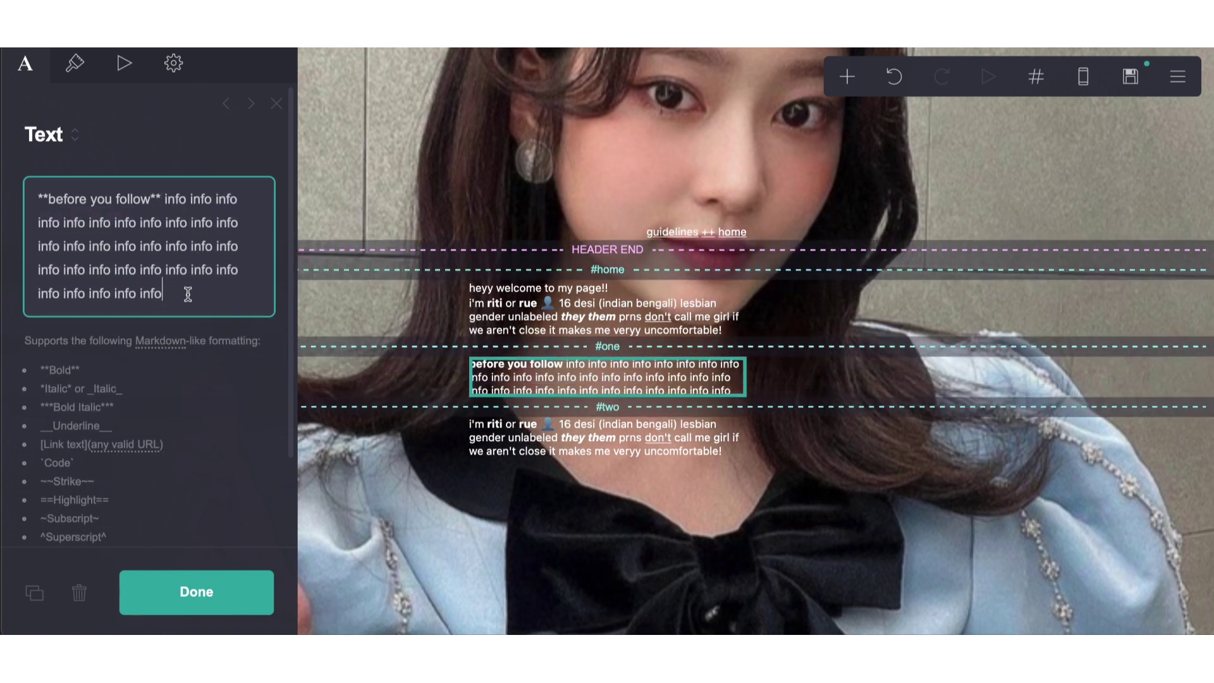
Step: Copy the "before you follow" text, duplicate its element and change the duplicate's bold heading to "don't follow if"
{"action": "key", "text": "ctrl+a"}
{"action": "key", "text": "ctrl+c"}
{"action": "left_click", "coordinate": [34, 592]}
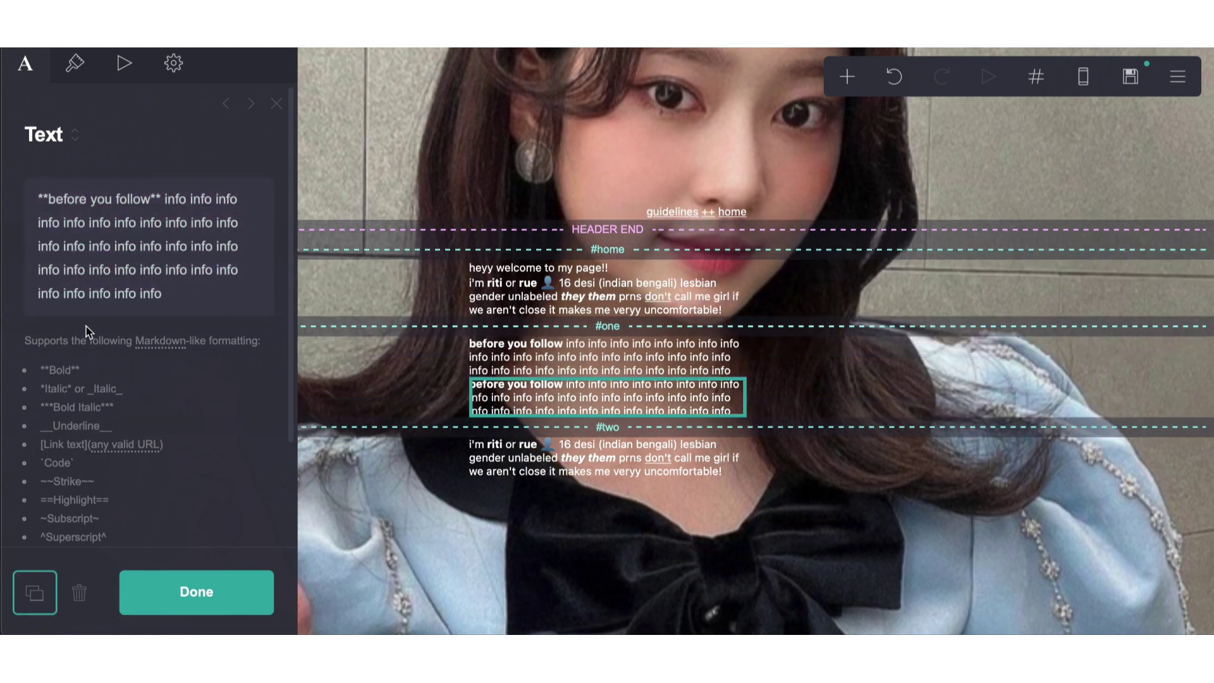
{"action": "left_click_drag", "start_coordinate": [151, 201], "coordinate": [42, 202]}
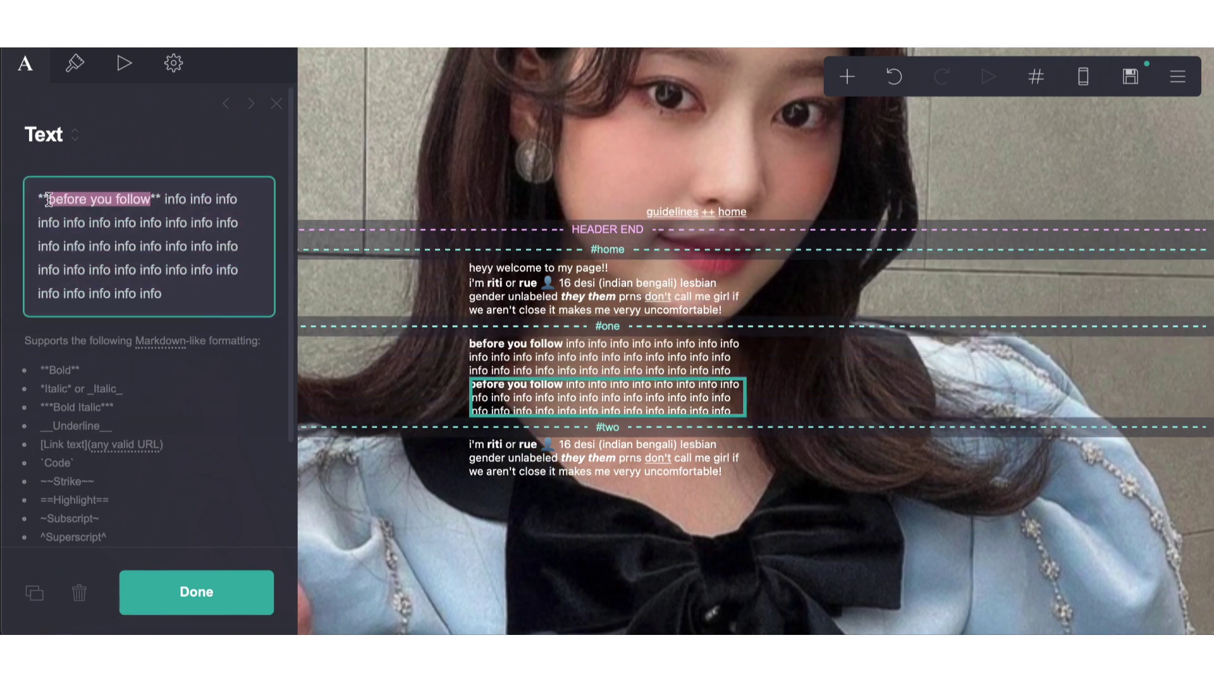
{"action": "type", "text": "don't follow if"}
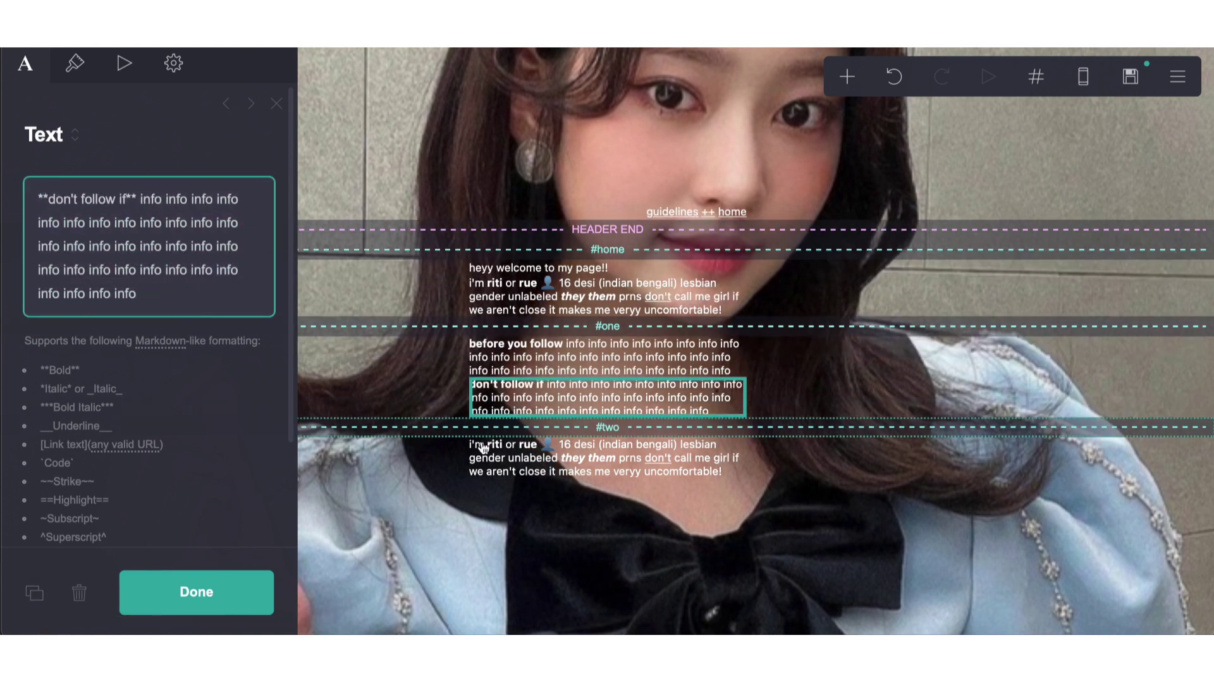
Step: Replace the text under section break "two" with a bold "tunes" heading and the copied "info" filler, without the "before you follow" heading
{"action": "left_click", "coordinate": [484, 448]}
{"action": "left_click", "coordinate": [510, 470]}
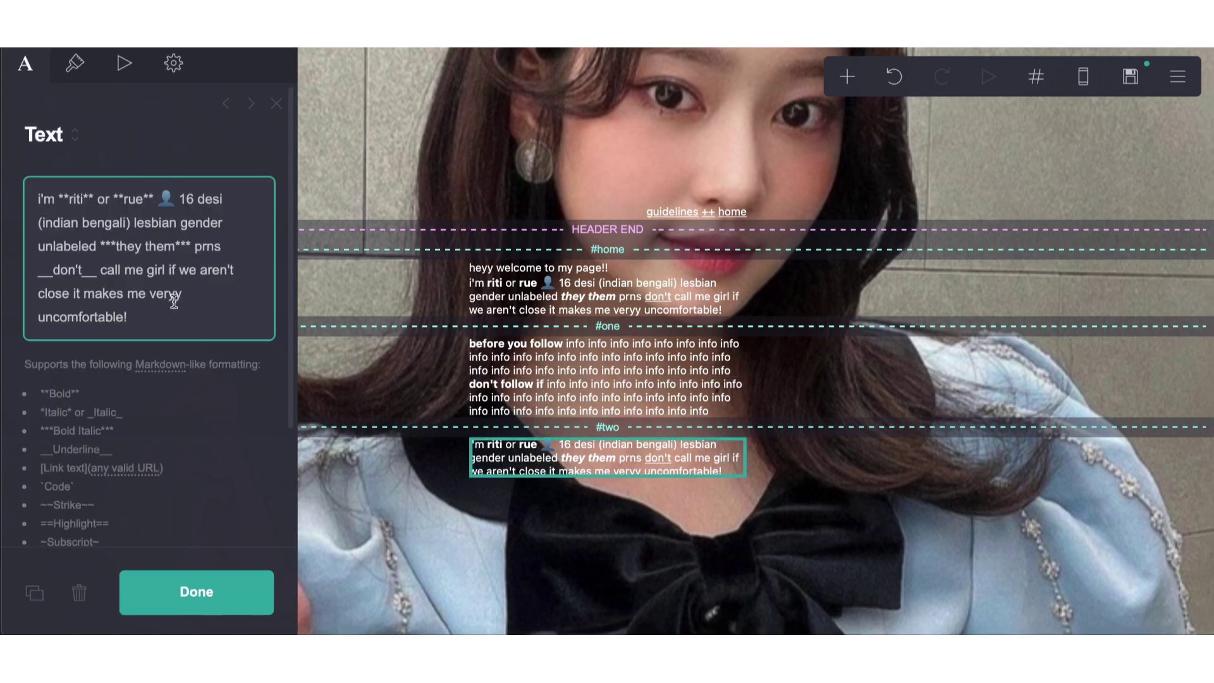
{"action": "key", "text": "ctrl+a"}
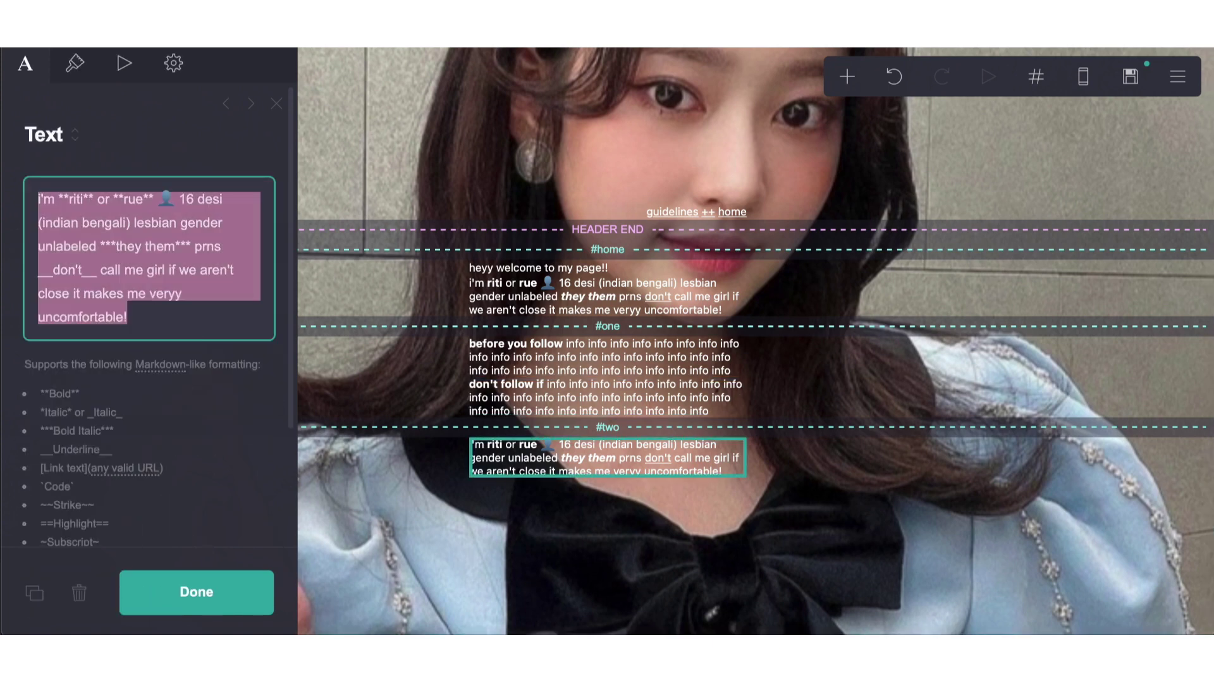
{"action": "type", "text": "**tunes**"}
{"action": "key", "text": "ctrl+v"}
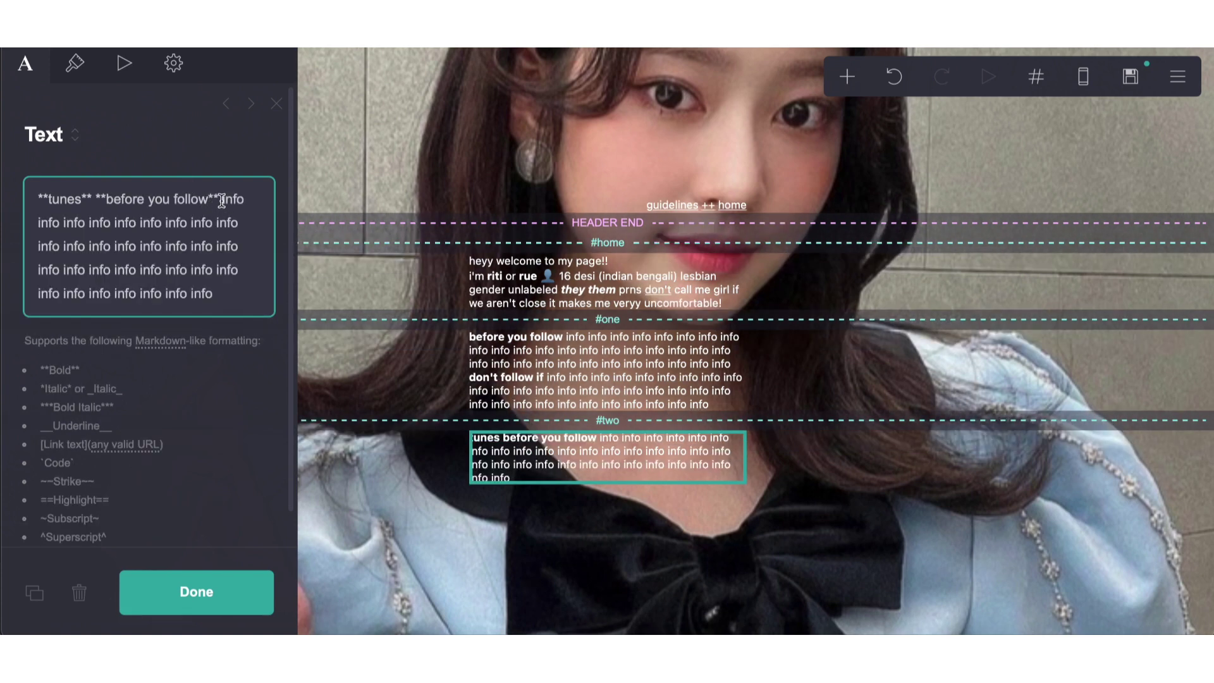
{"action": "left_click_drag", "start_coordinate": [222, 200], "coordinate": [91, 200]}
{"action": "key", "text": "BackSpace"}
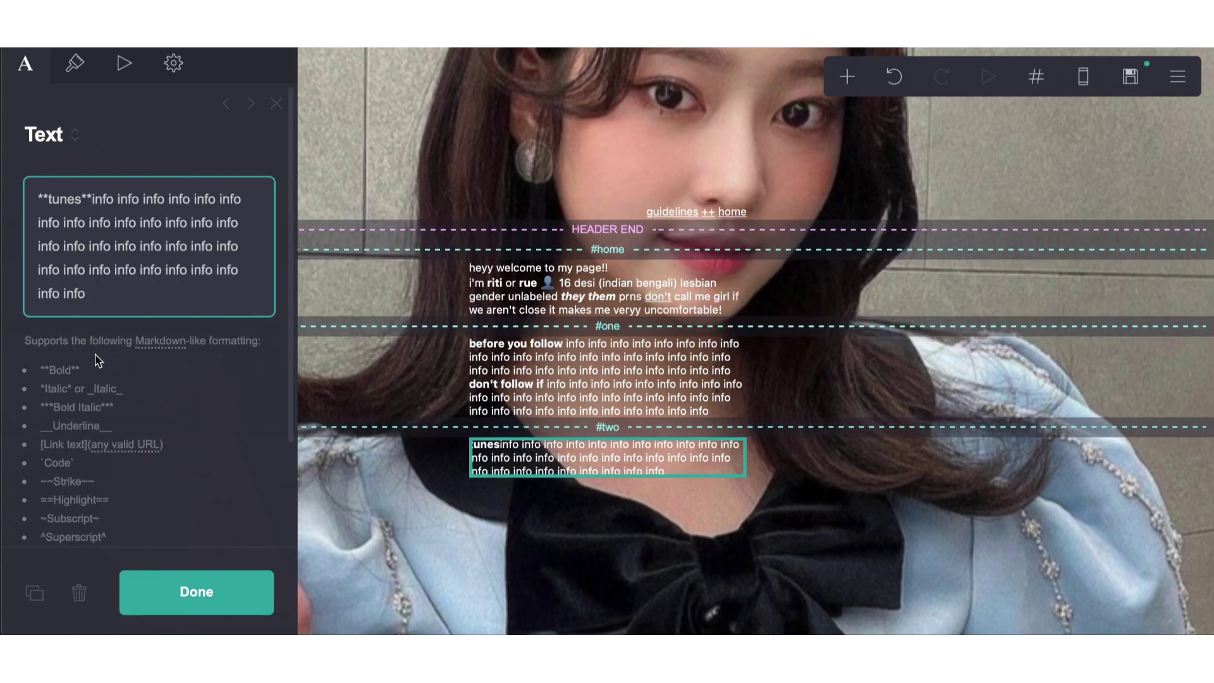
Step: Duplicate the "tunes" text element and change the duplicate's bold heading to "biases"
{"action": "left_click", "coordinate": [33, 592]}
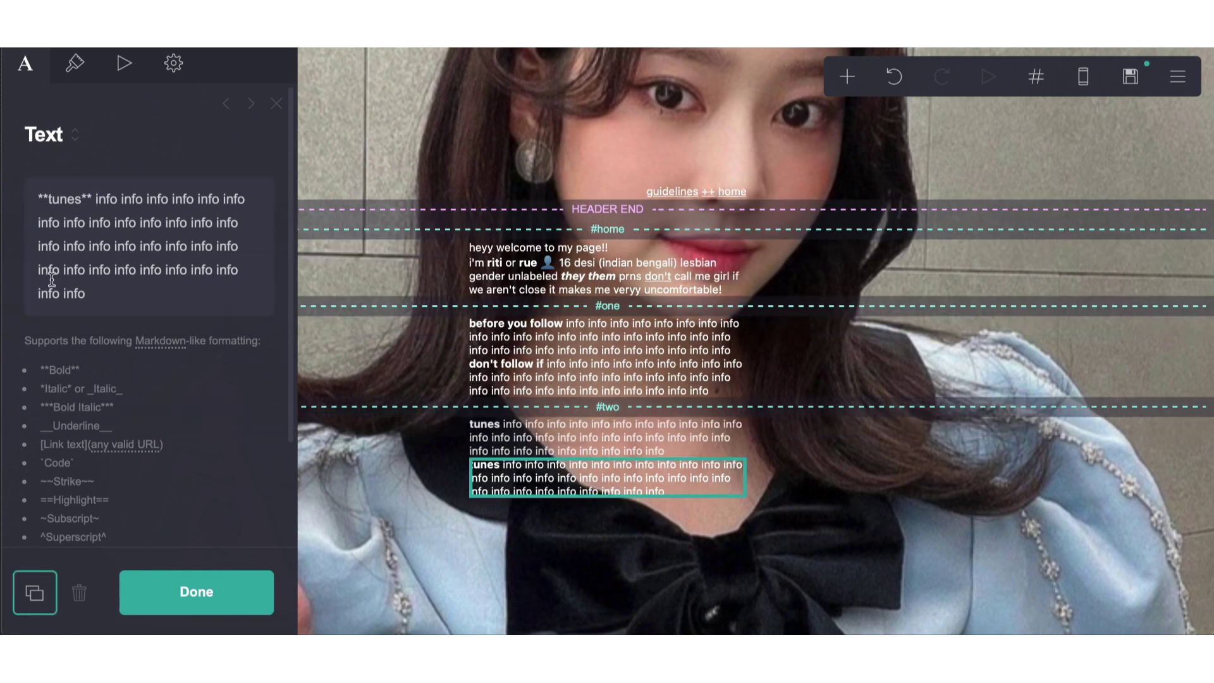
{"action": "double_click", "coordinate": [71, 212]}
{"action": "double_click", "coordinate": [67, 199]}
{"action": "key", "text": "BackSpace"}
{"action": "type", "text": "iases"}
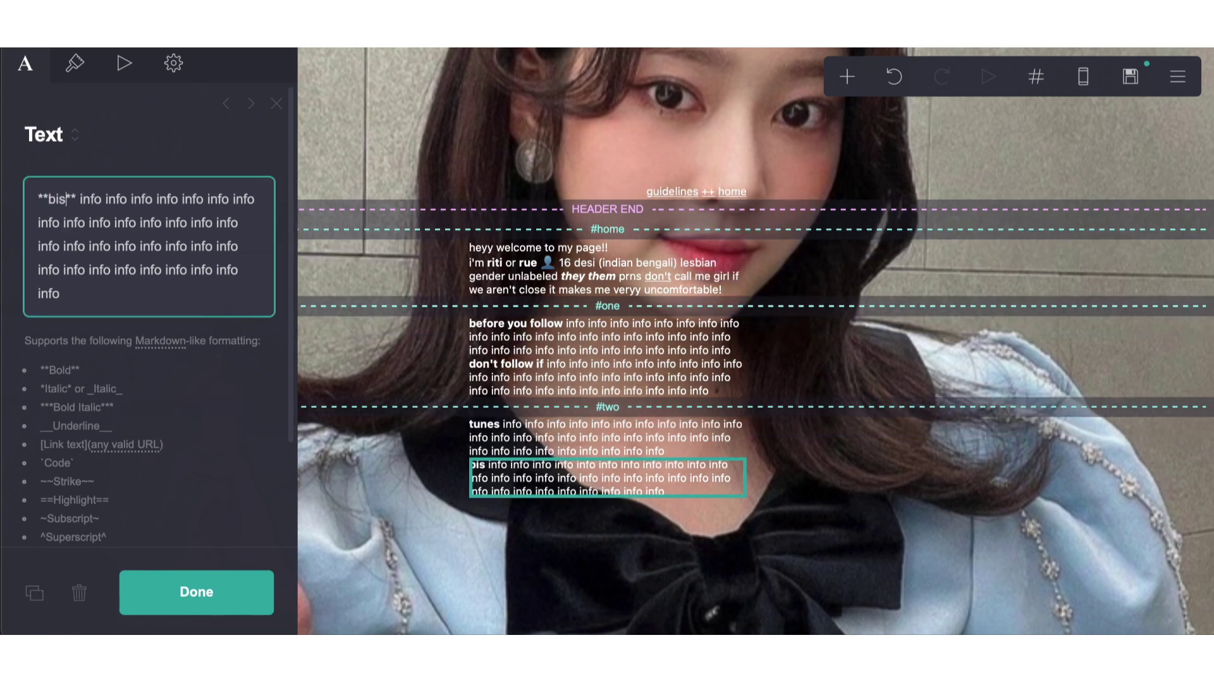
{"action": "left_click", "coordinate": [276, 103]}
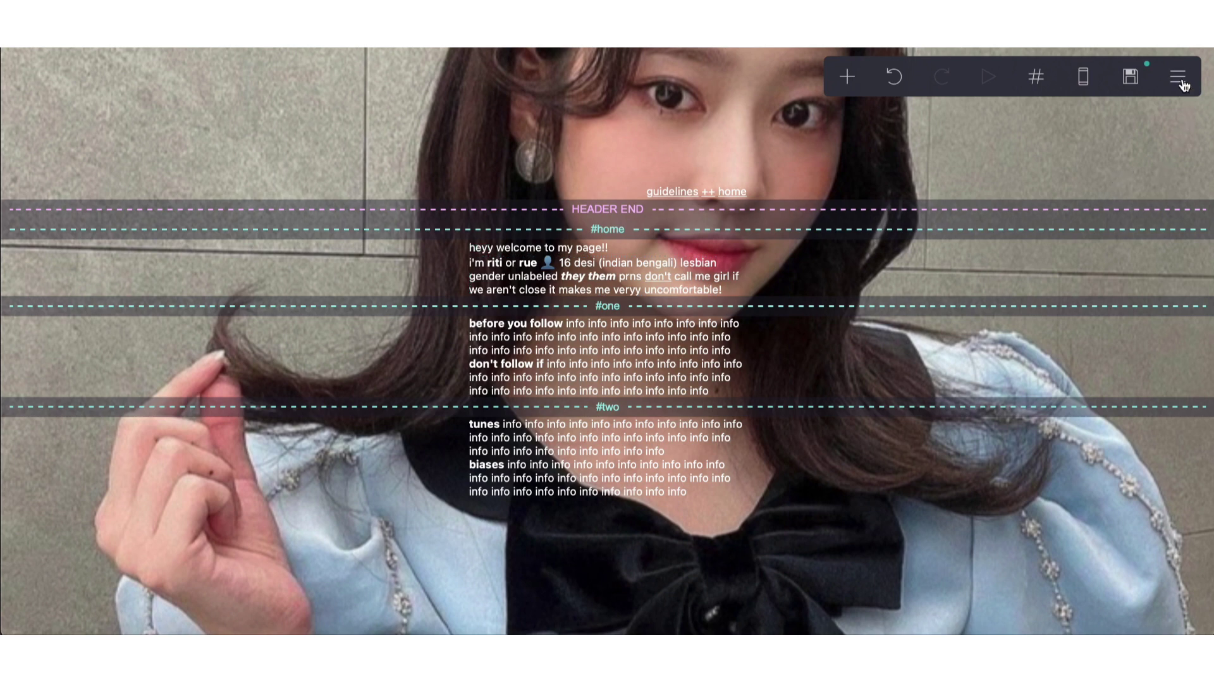
Step: Open the site's publish settings and enter "1" as both the title and the description
{"action": "left_click", "coordinate": [1129, 78]}
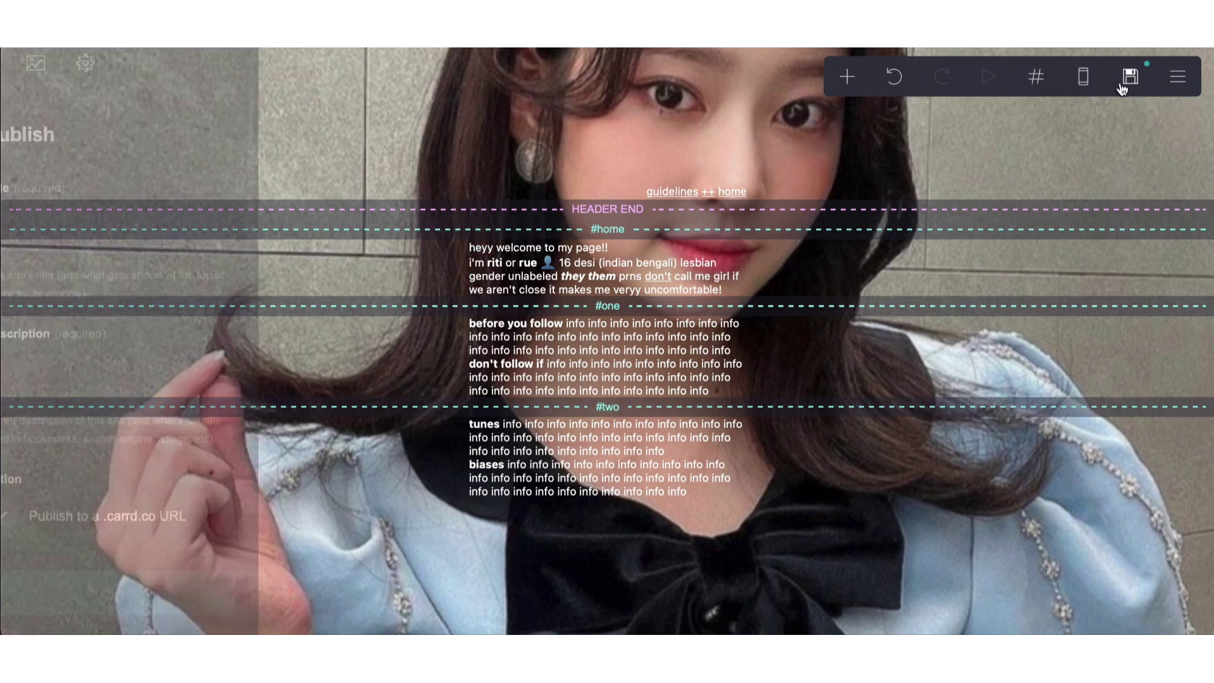
{"action": "left_click", "coordinate": [156, 231]}
{"action": "type", "text": "1"}
{"action": "left_click", "coordinate": [121, 370]}
{"action": "type", "text": "1"}
{"action": "scroll", "coordinate": [121, 379], "scroll_direction": "down", "scroll_amount": 5}
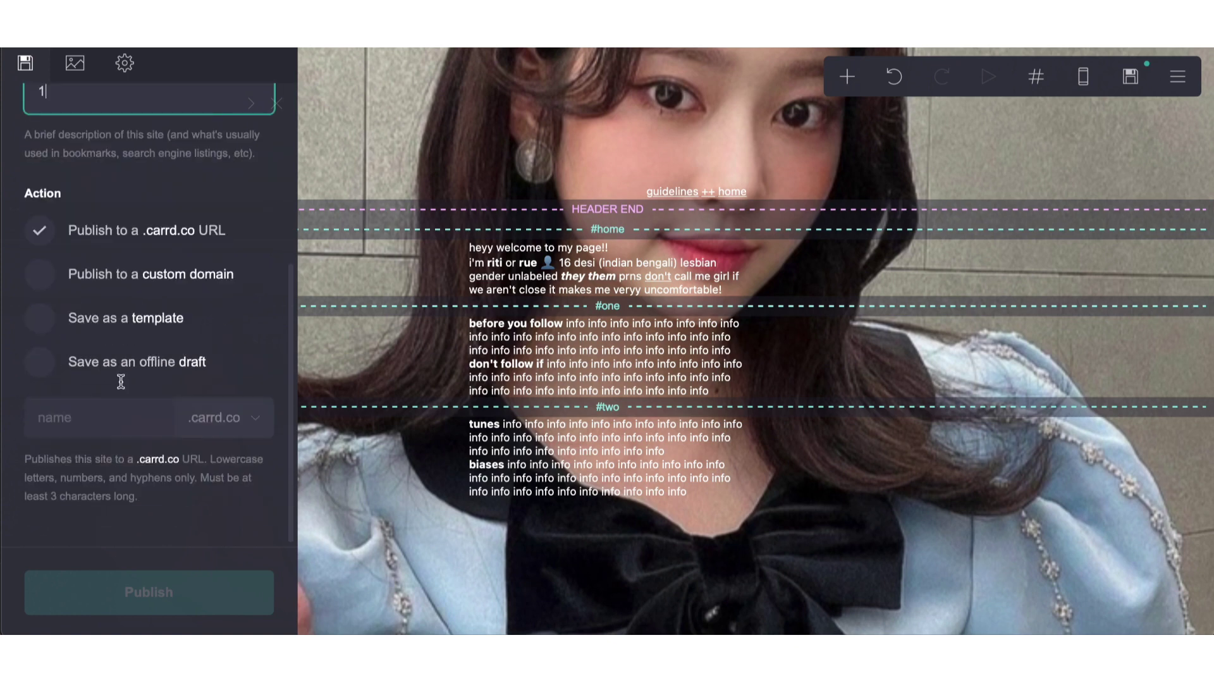
Step: Publish the site to the address tryout with the .crd.co domain ending
{"action": "left_click", "coordinate": [101, 414]}
{"action": "type", "text": "tryout"}
{"action": "left_click", "coordinate": [238, 425]}
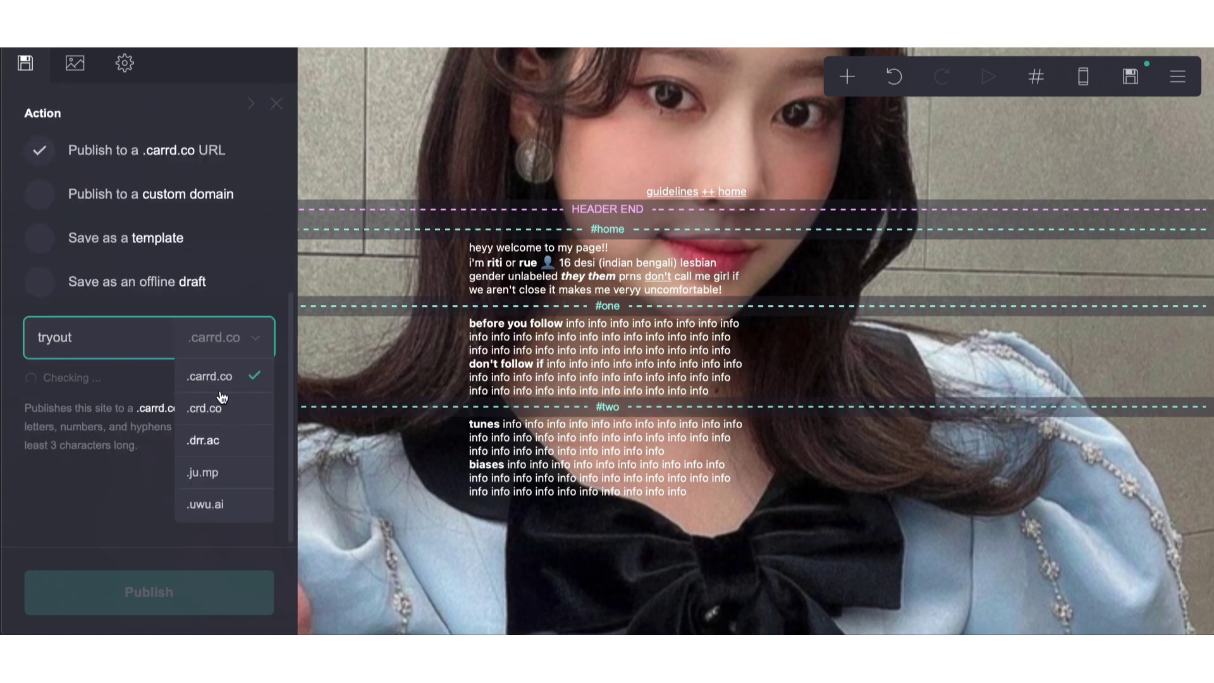
{"action": "left_click", "coordinate": [212, 406]}
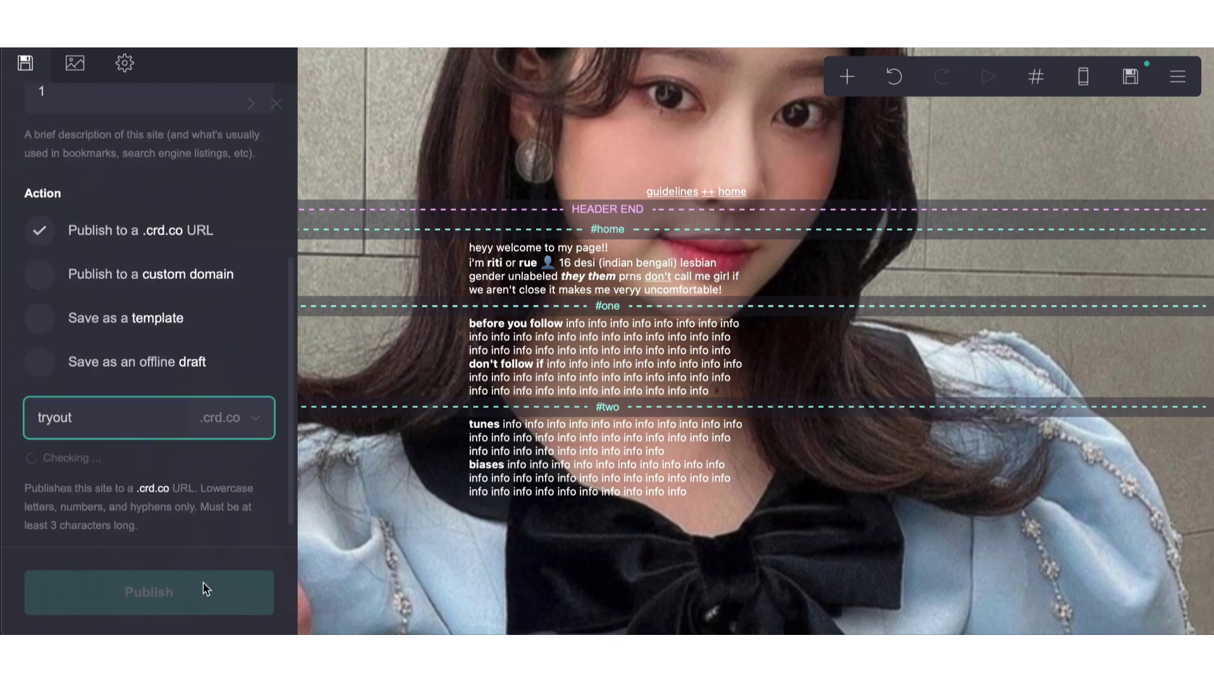
{"action": "left_click", "coordinate": [166, 601]}
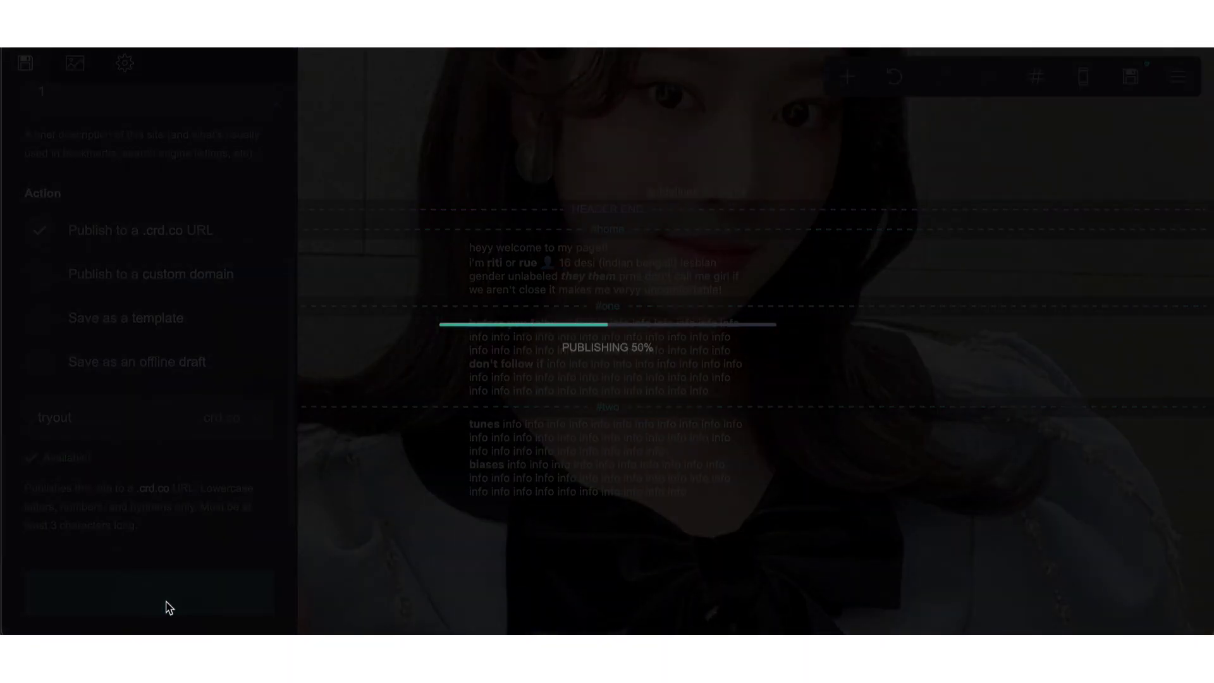
{"action": "left_click", "coordinate": [477, 408]}
Step: Set the page's On Load animation to Fade Left and its On Section Change animation to Blur In
{"action": "left_click", "coordinate": [1177, 77]}
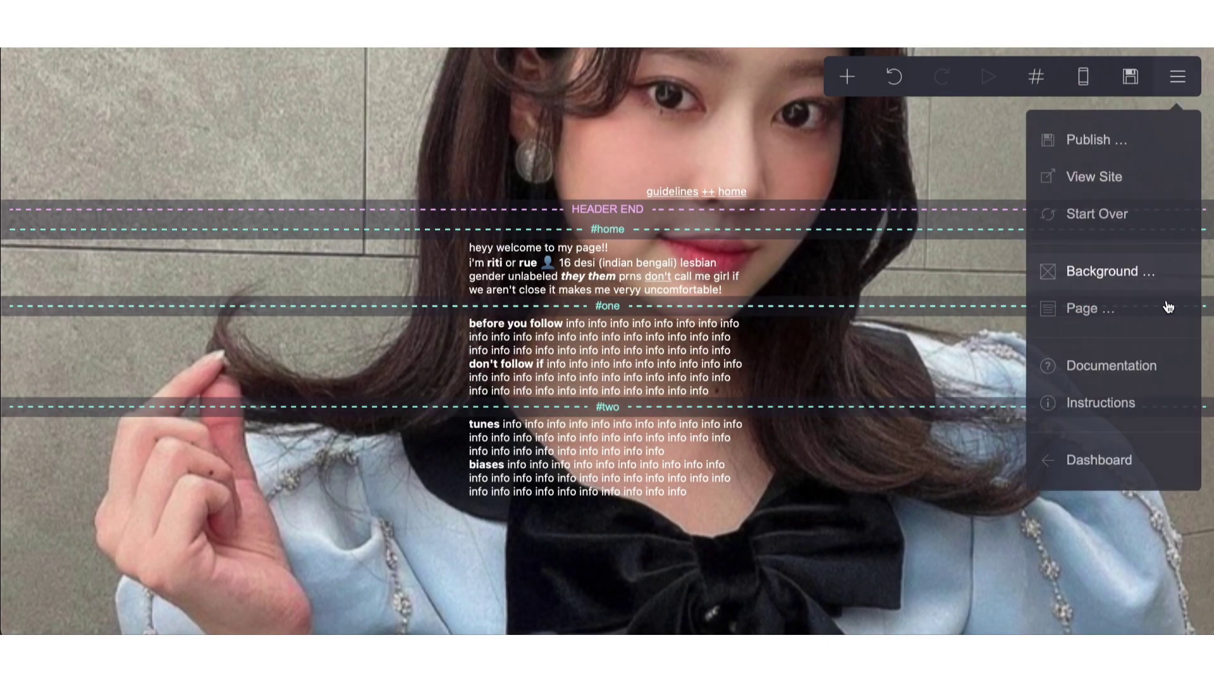
{"action": "left_click", "coordinate": [1129, 316]}
{"action": "left_click", "coordinate": [64, 65]}
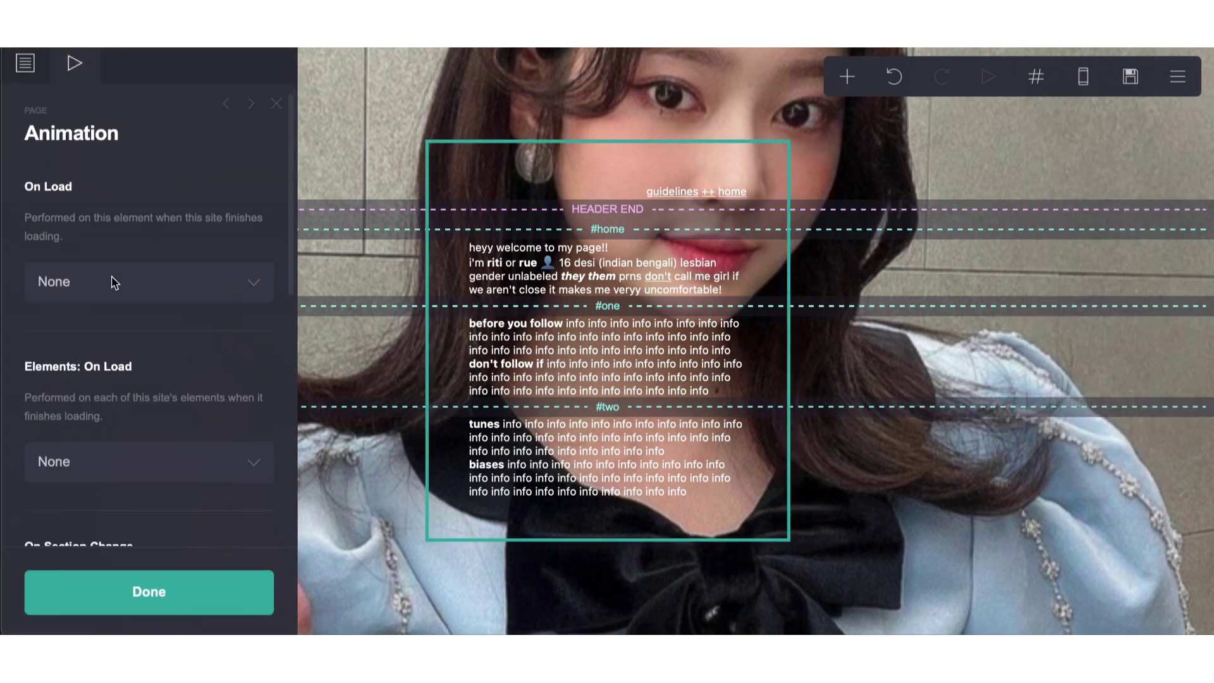
{"action": "scroll", "coordinate": [108, 252], "scroll_direction": "down", "scroll_amount": 2}
{"action": "left_click", "coordinate": [98, 170]}
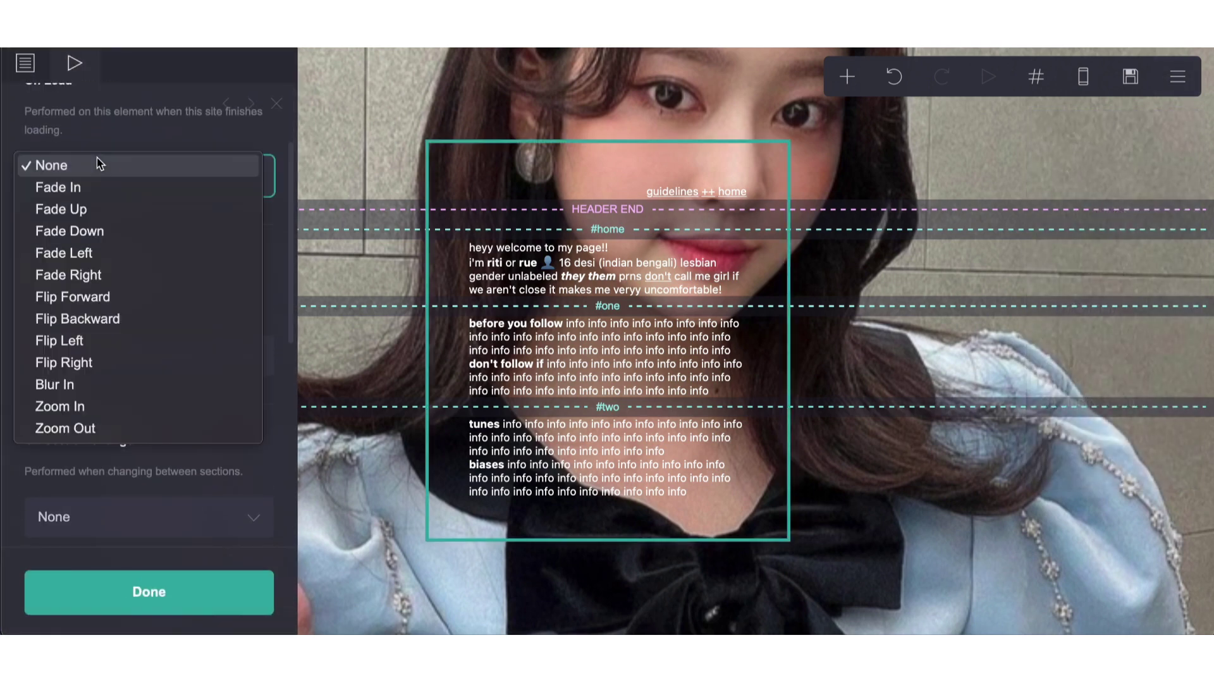
{"action": "left_click", "coordinate": [90, 254]}
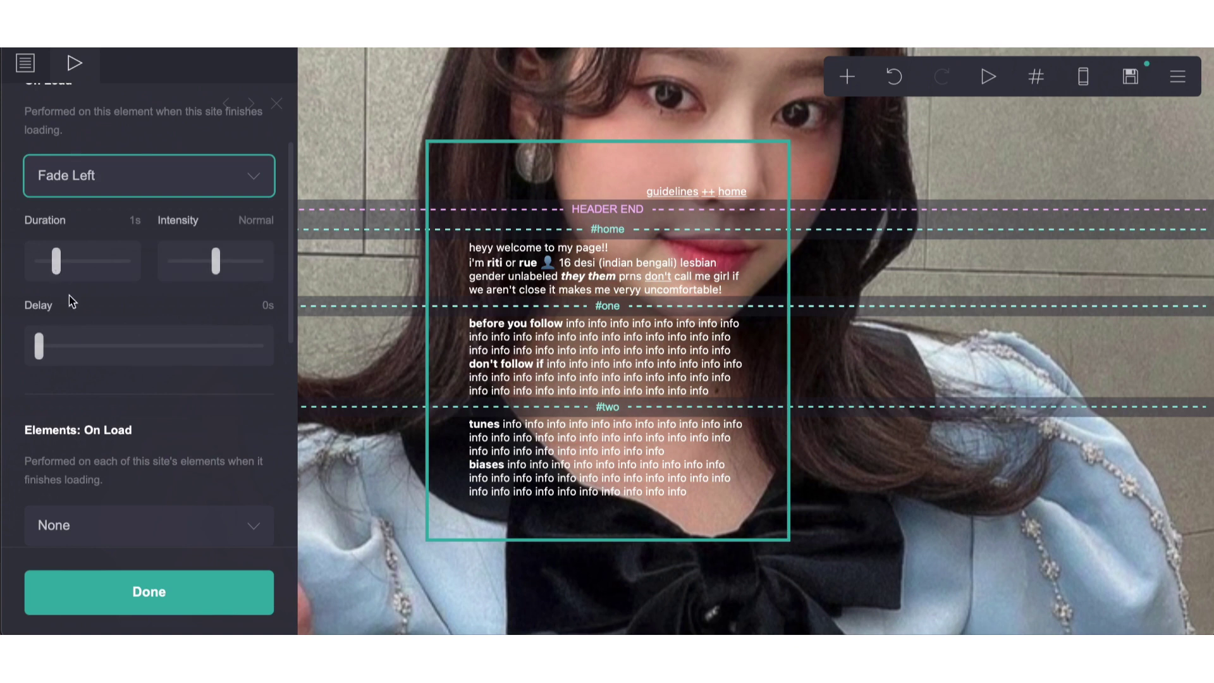
{"action": "scroll", "coordinate": [69, 294], "scroll_direction": "down", "scroll_amount": 5}
{"action": "left_click", "coordinate": [71, 382]}
{"action": "left_click", "coordinate": [60, 418]}
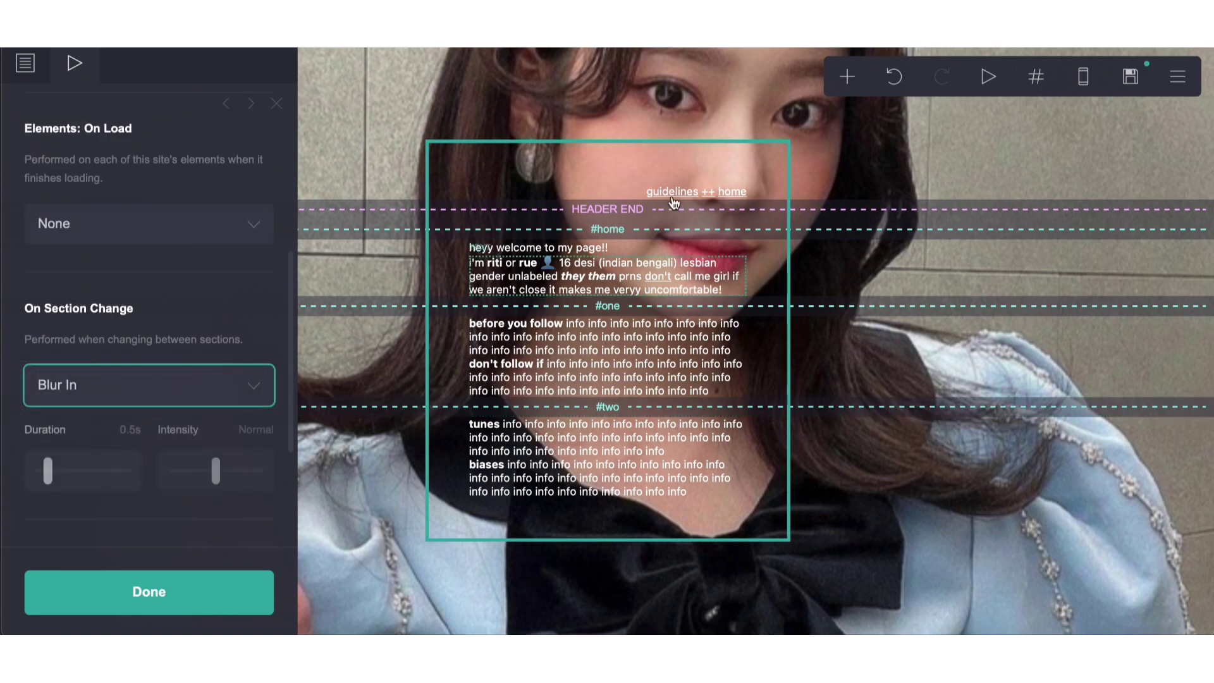
Step: Publish the updated site again to tryout.crd.co and open the live page
{"action": "left_click", "coordinate": [1131, 78]}
{"action": "left_click", "coordinate": [172, 582]}
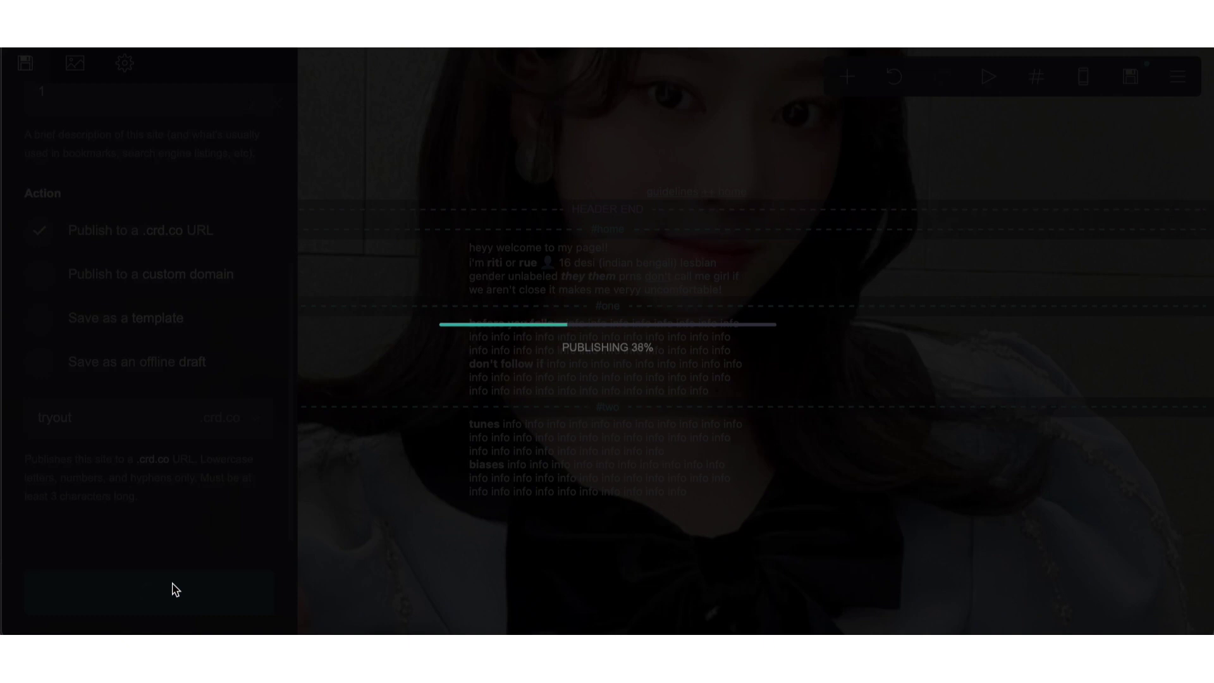
{"action": "left_click", "coordinate": [556, 383]}
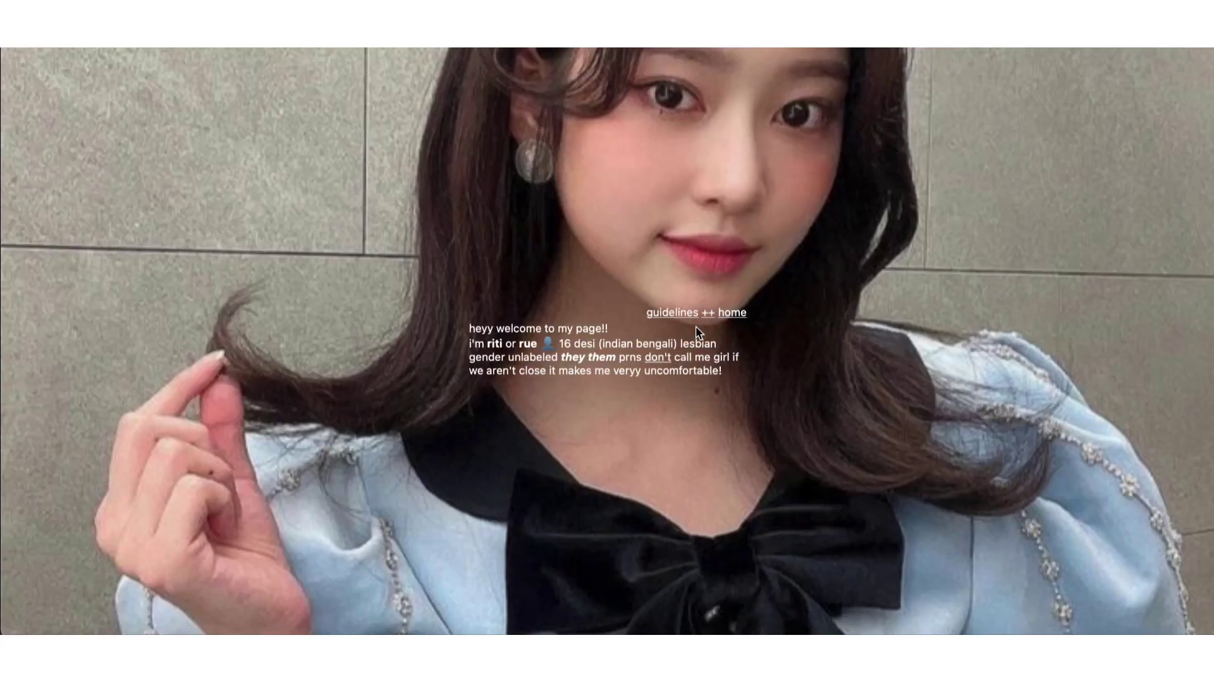
Step: Test the guidelines, ++ and home links in the header of the published page
{"action": "left_click", "coordinate": [689, 316]}
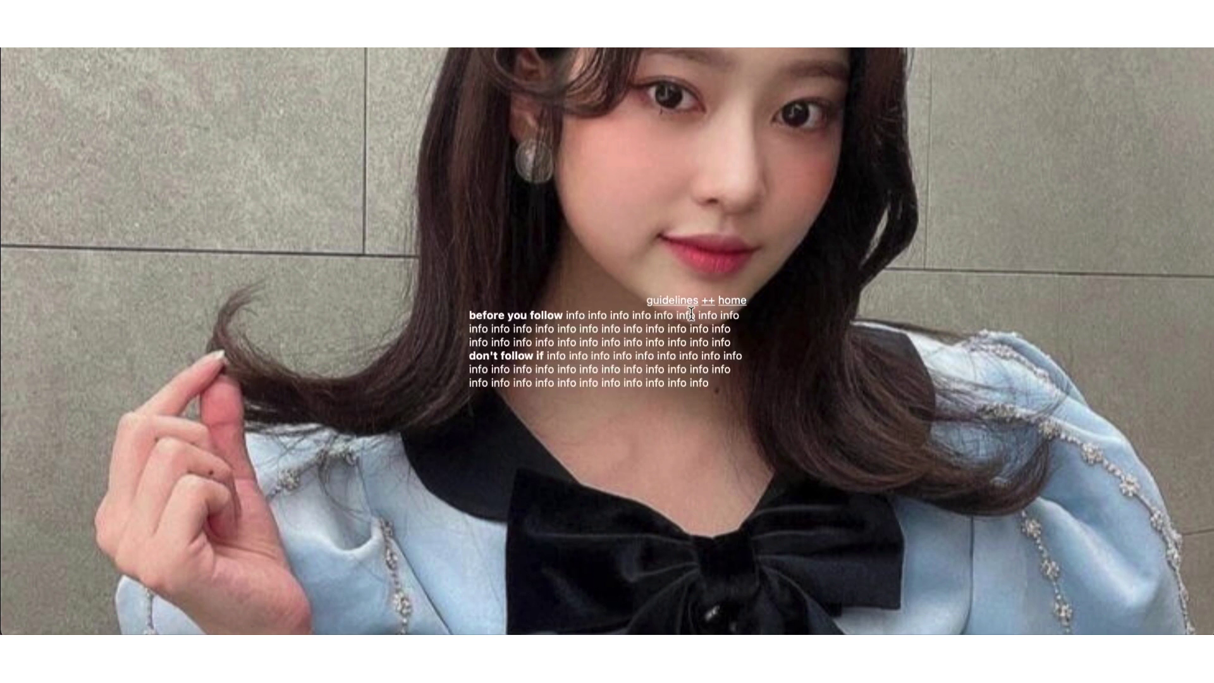
{"action": "left_click", "coordinate": [708, 302]}
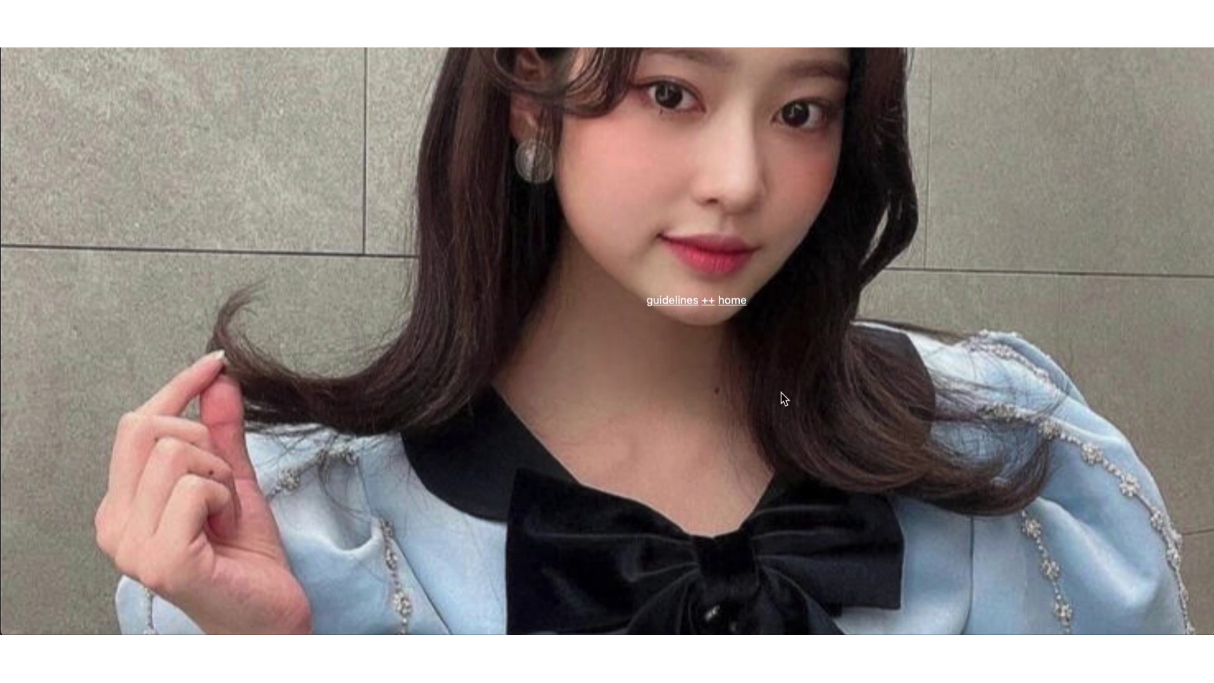
{"action": "left_click", "coordinate": [737, 302]}
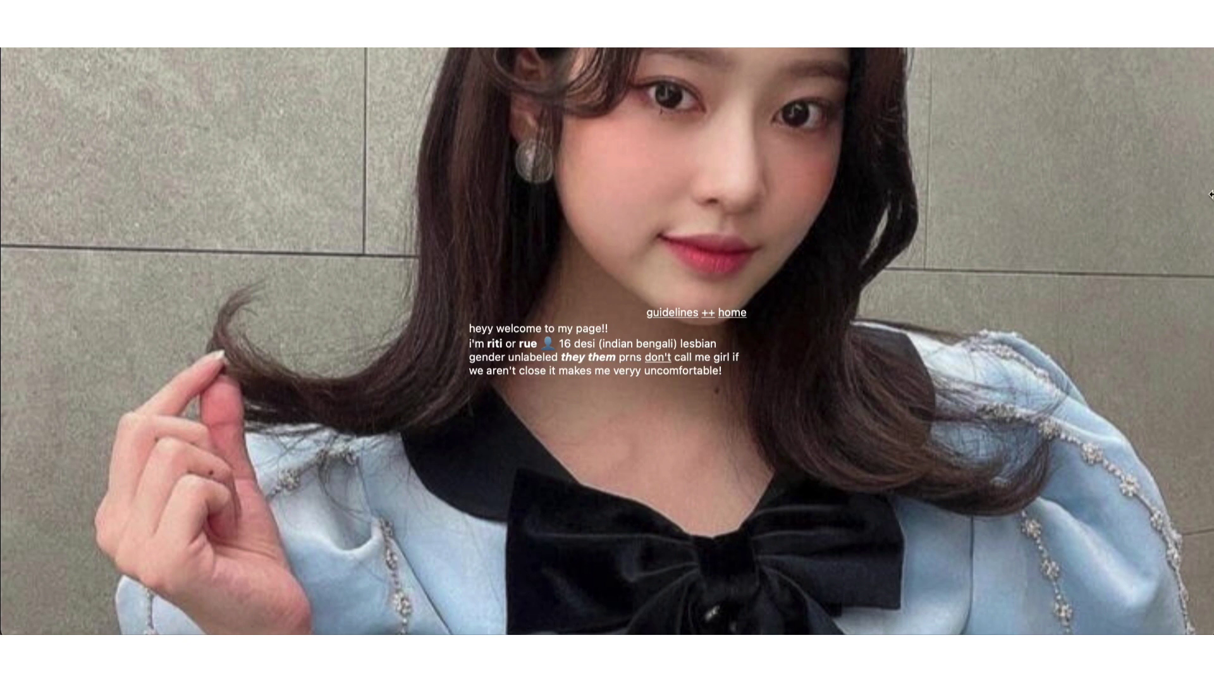